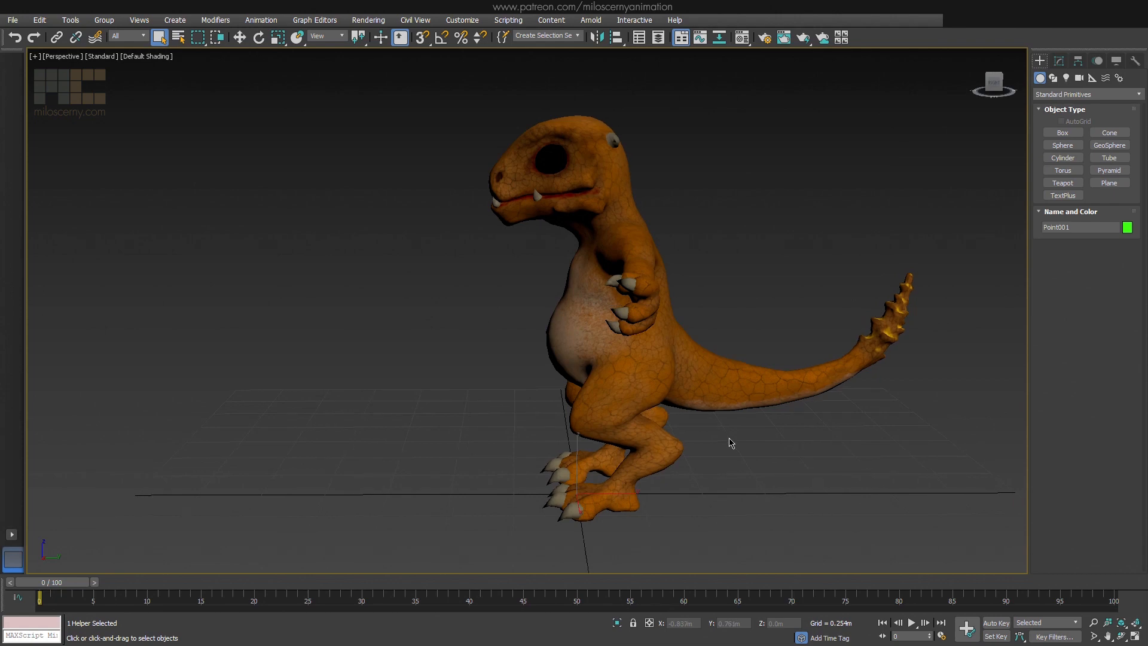
Step: Unhide the character's rig in the scene and display the model with edged faces
middle_click_drag(730, 443, 874, 444, "alt")
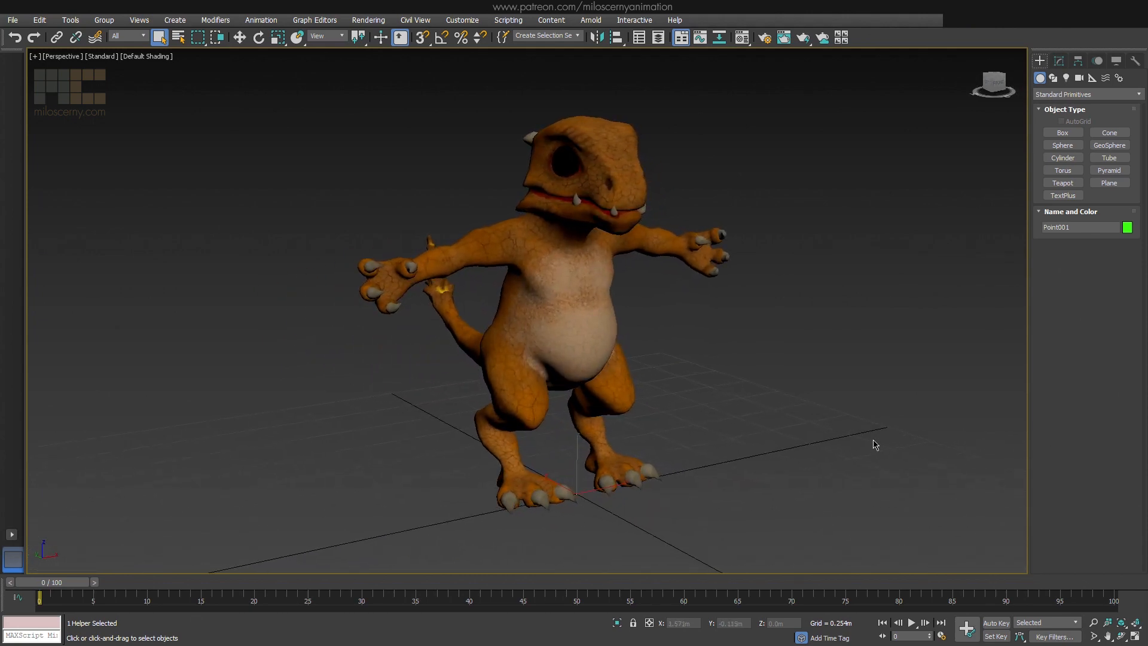
left_click(657, 38)
left_click(834, 253)
left_click(1015, 155)
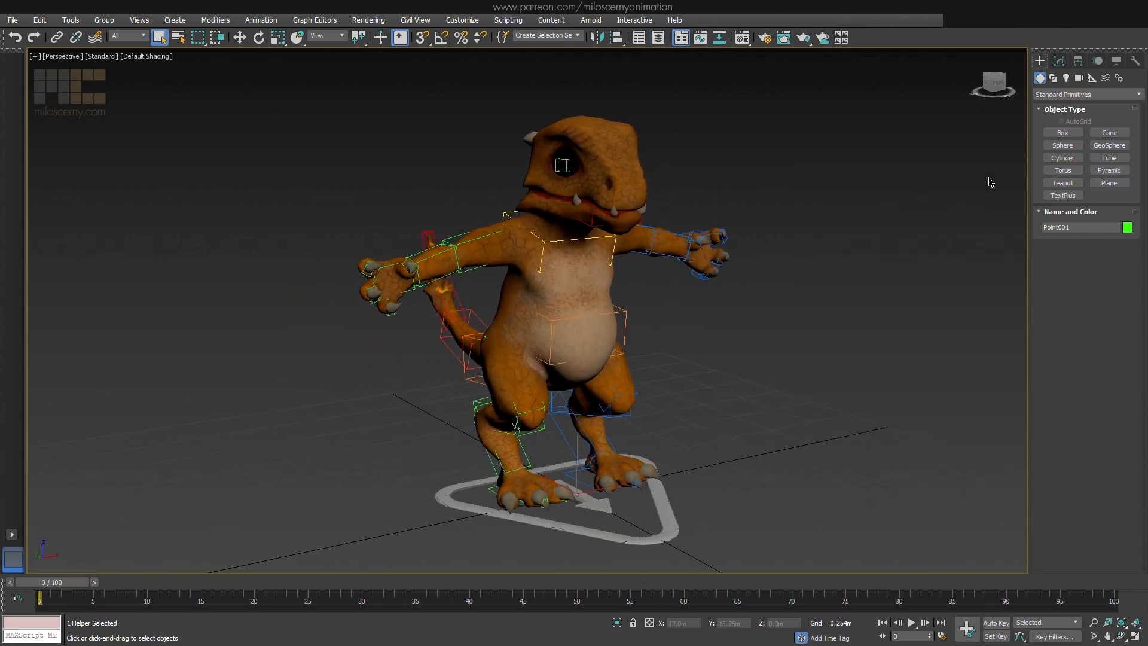
mouse_move(967, 410)
middle_mouse_down("alt")
mouse_move(895, 402)
mouse_move(840, 416)
mouse_move(850, 400)
mouse_move(974, 414)
mouse_move(857, 410)
mouse_move(981, 400)
mouse_move(981, 410)
mouse_move(844, 411)
mouse_move(772, 400)
middle_mouse_up("alt")
key("F4")
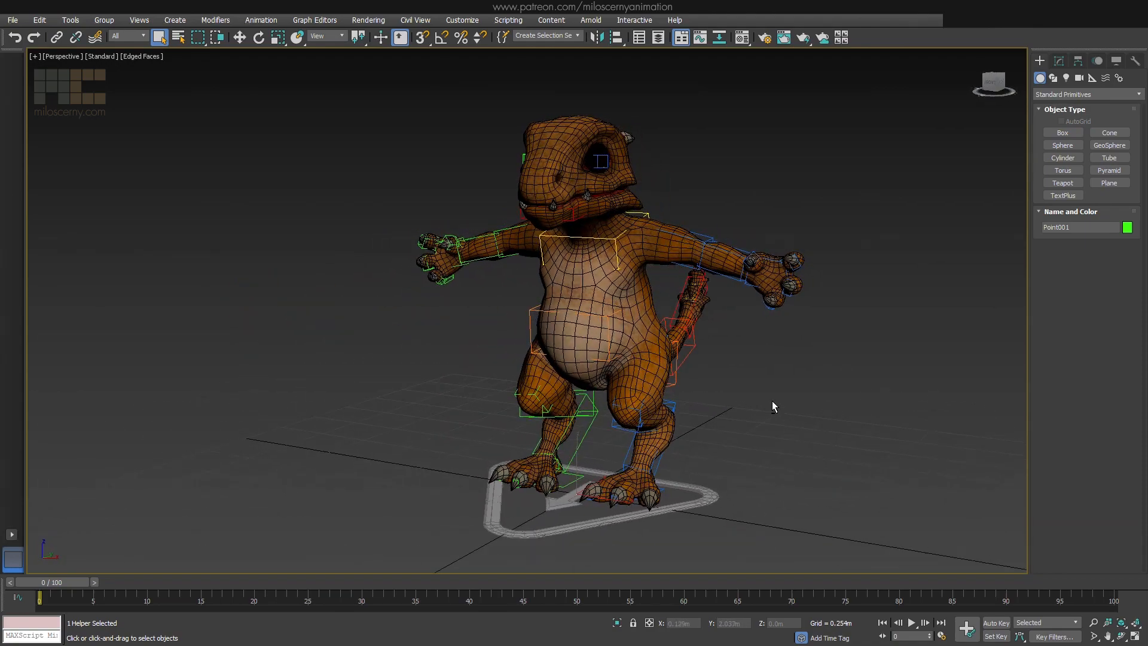
Step: Inspect the pelvis and tail bones and their pivots inside the mesh in wireframe from the side
middle_click_drag(772, 402, 474, 325, "alt")
key("F3")
scroll(478, 335, "up", 4)
left_click(508, 364)
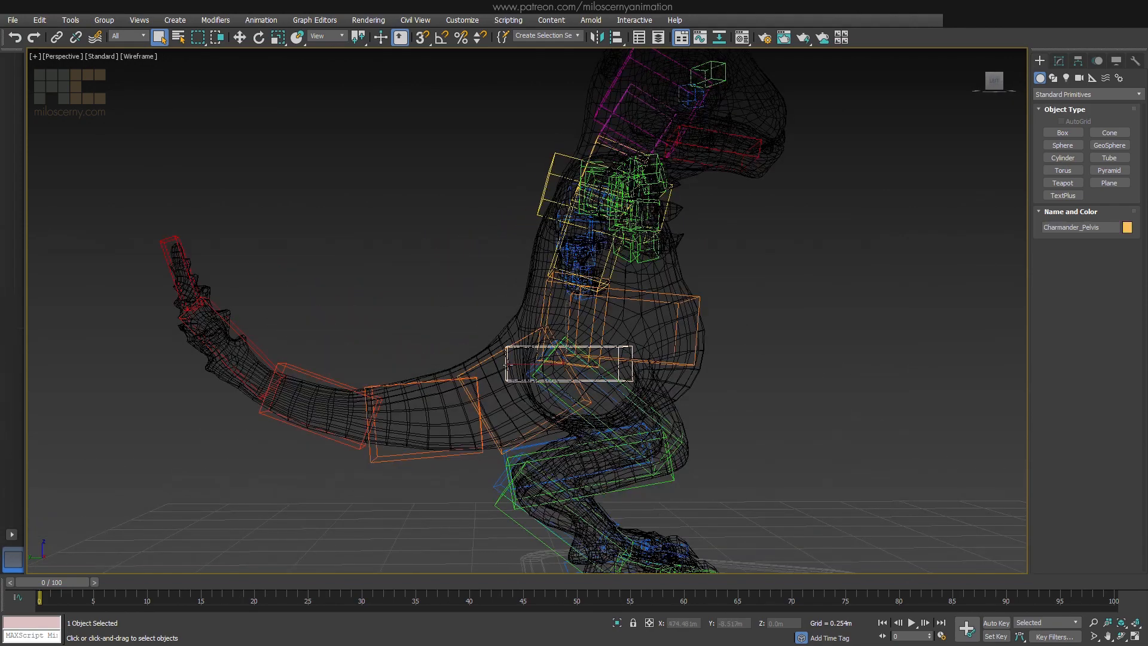
key("w")
left_click(443, 379)
left_click(329, 386)
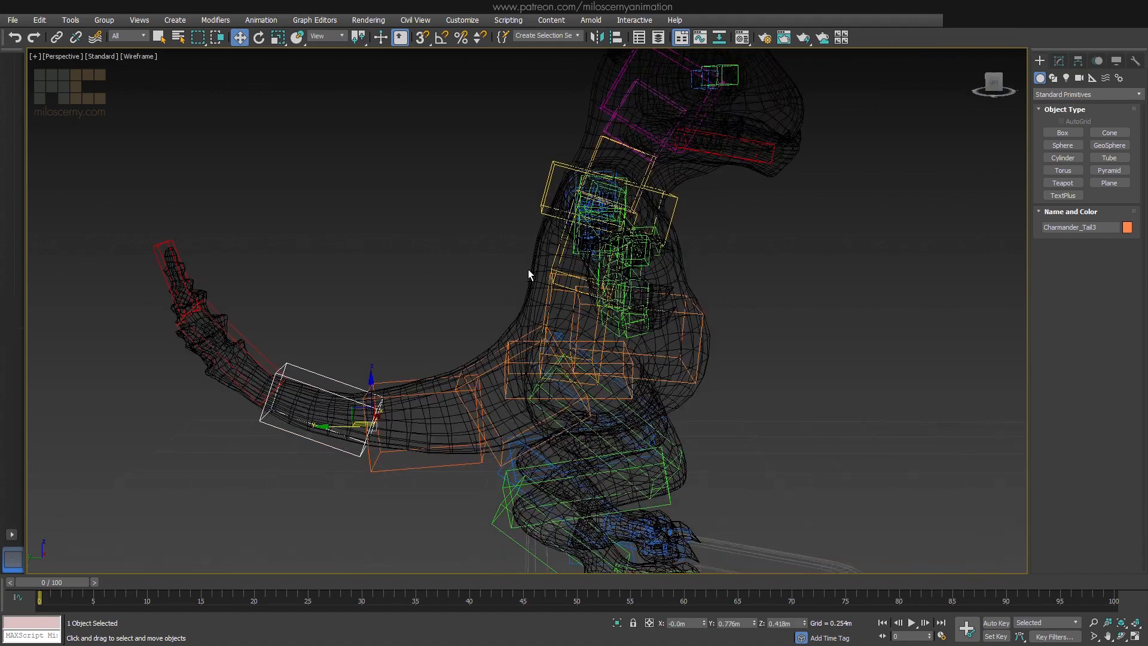
Step: Inspect the spine bones along the back, comparing their placement in wireframe and shaded display
left_click(534, 275)
key("F3")
key("F3")
left_click(628, 263)
key("F3")
middle_click_drag(628, 264, 666, 289, "alt")
Step: Try rotating the belly bone to test how the stomach mesh deforms, and clear the selection
left_click(666, 290)
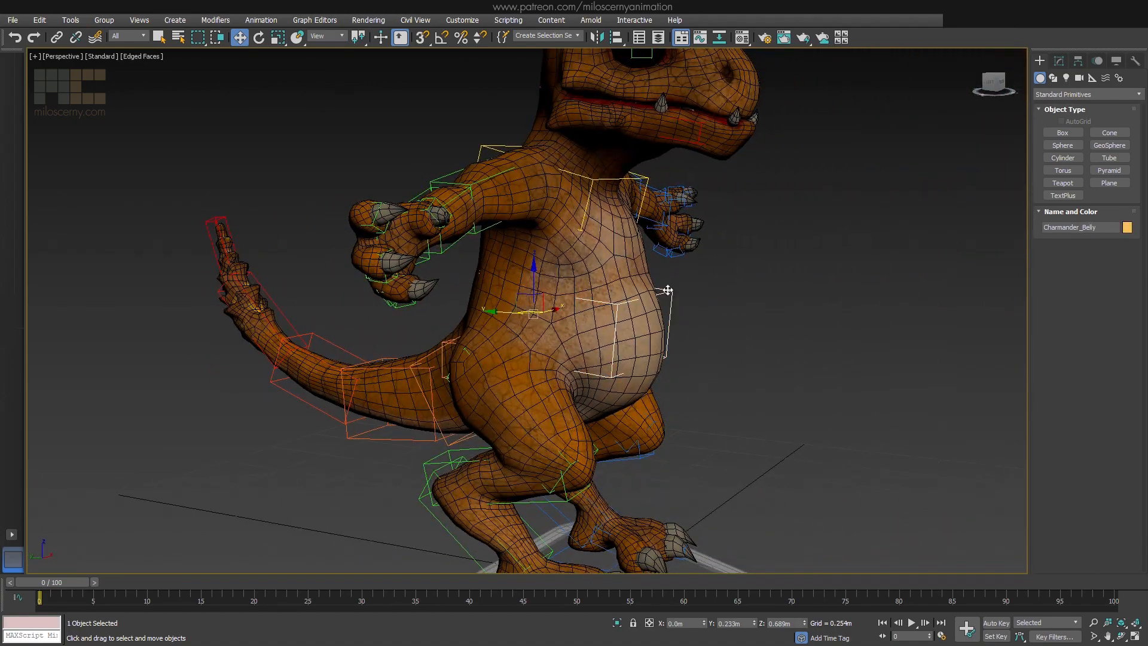
scroll(733, 328, "up", 3)
middle_click_drag(733, 328, 740, 338, "alt")
scroll(741, 338, "up", 3)
key("e")
scroll(663, 353, "up", 1)
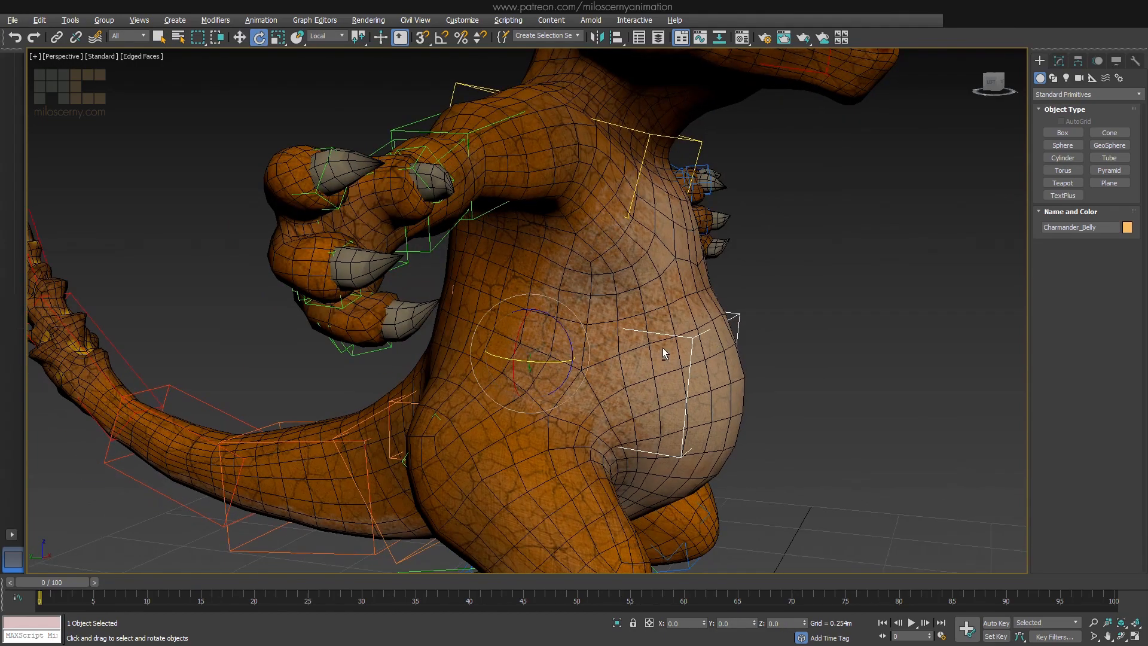
left_click_drag(560, 331, 566, 313)
left_click(824, 341)
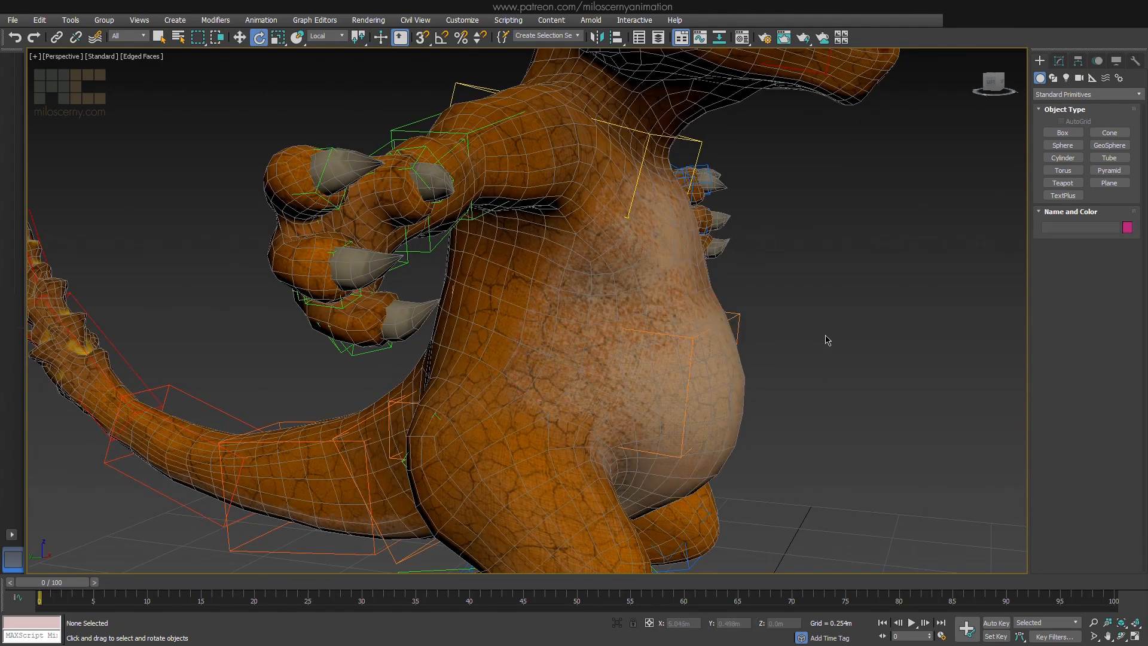
Step: Try rotating the right upper arm bone from its stretched-out pose, and undo the rotation
scroll(854, 349, "down", 5)
middle_click_drag(853, 349, 623, 318, "alt")
scroll(622, 317, "down", 4)
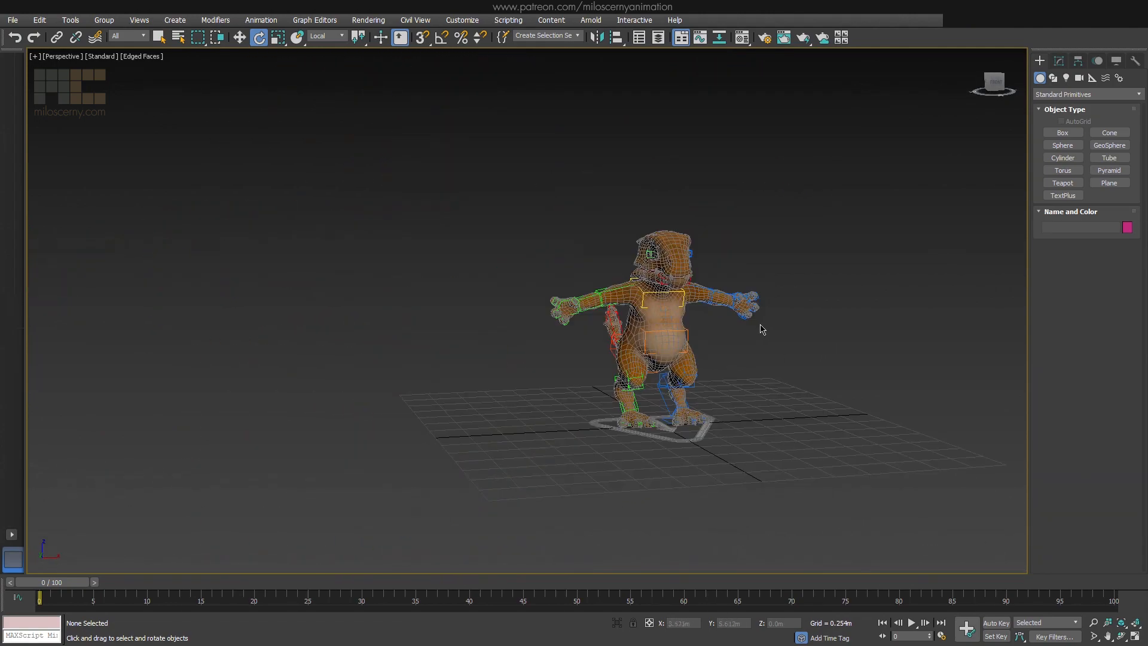
scroll(674, 342, "up", 4)
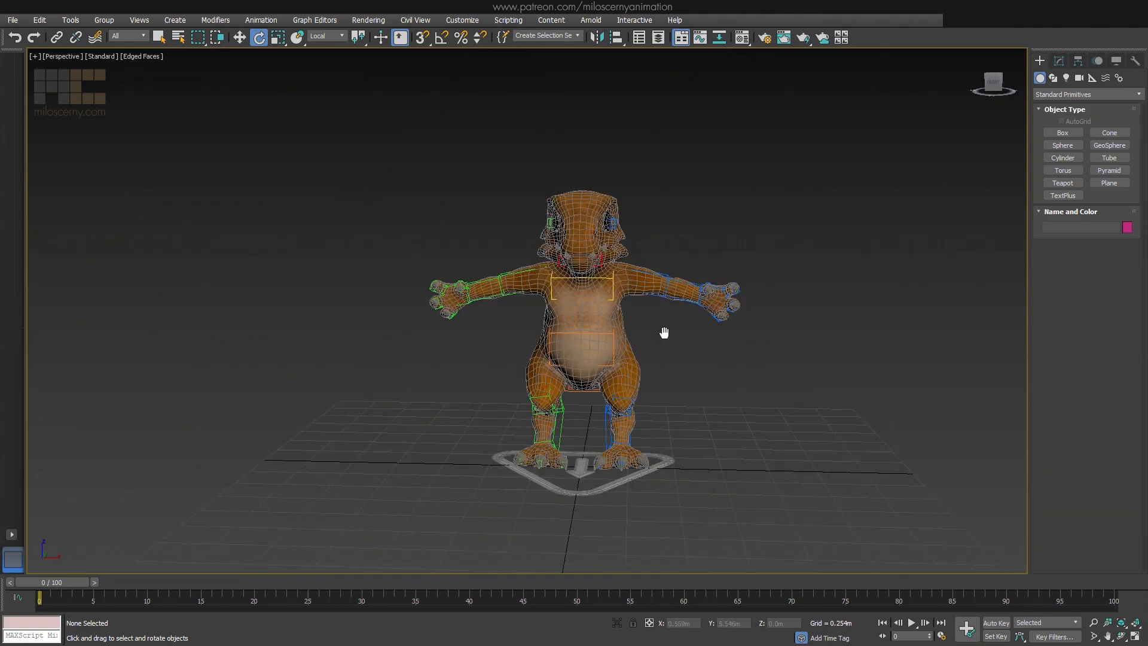
middle_click_drag(668, 339, 701, 330, "alt")
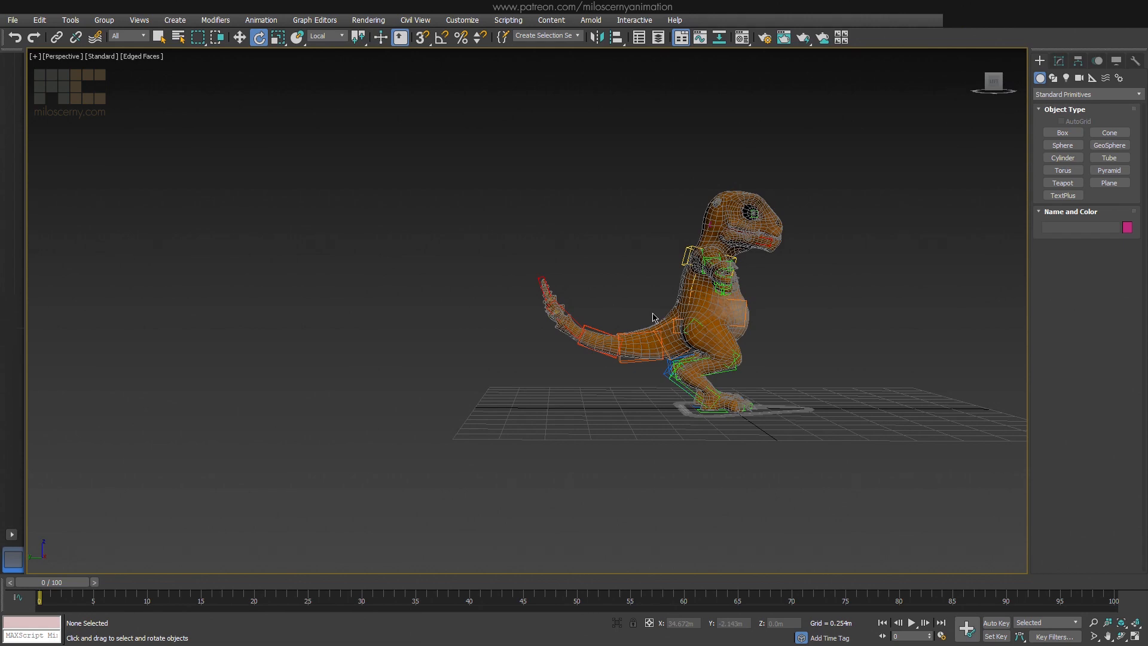
middle_click_drag(653, 318, 544, 302, "alt")
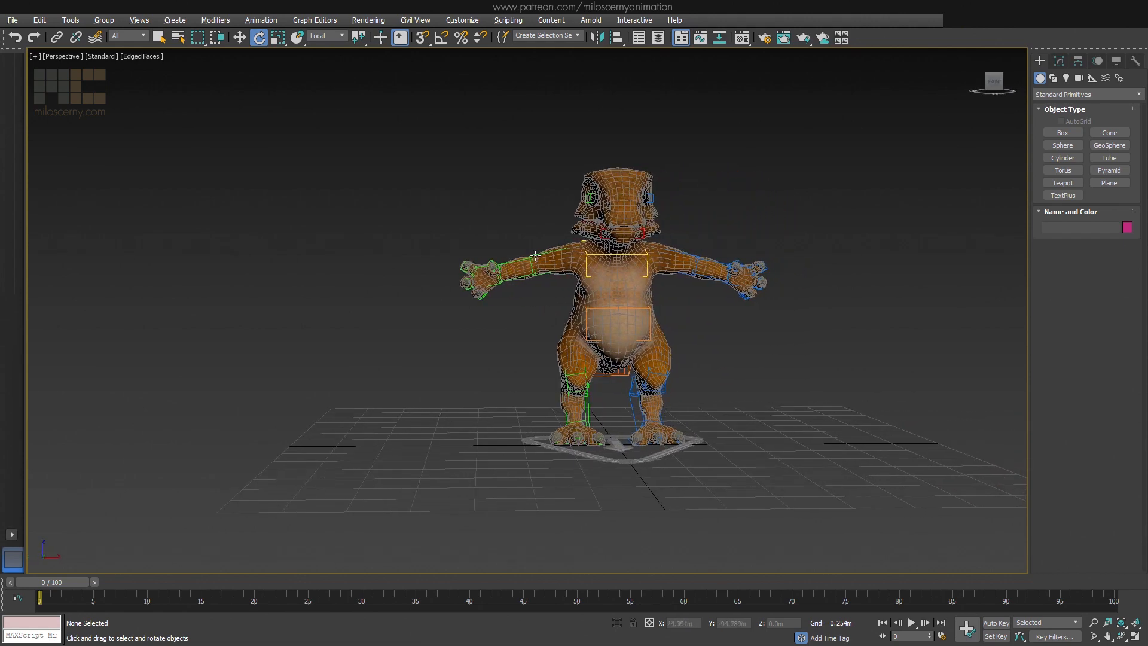
left_click(535, 254)
scroll(538, 256, "up", 3)
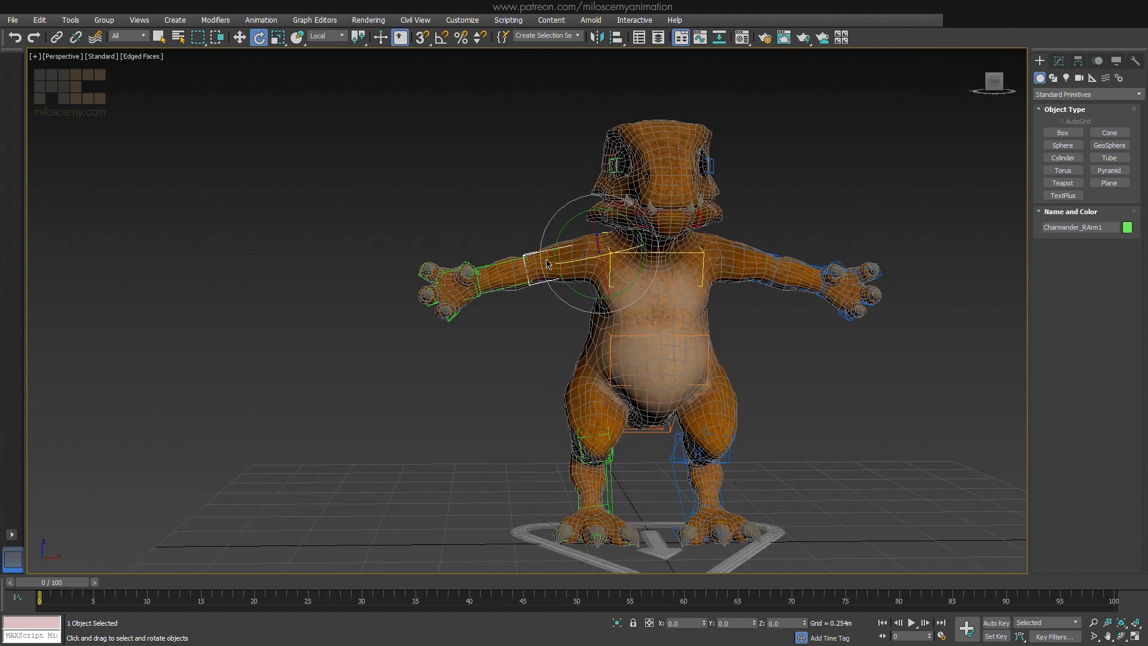
left_click_drag(594, 238, 609, 348)
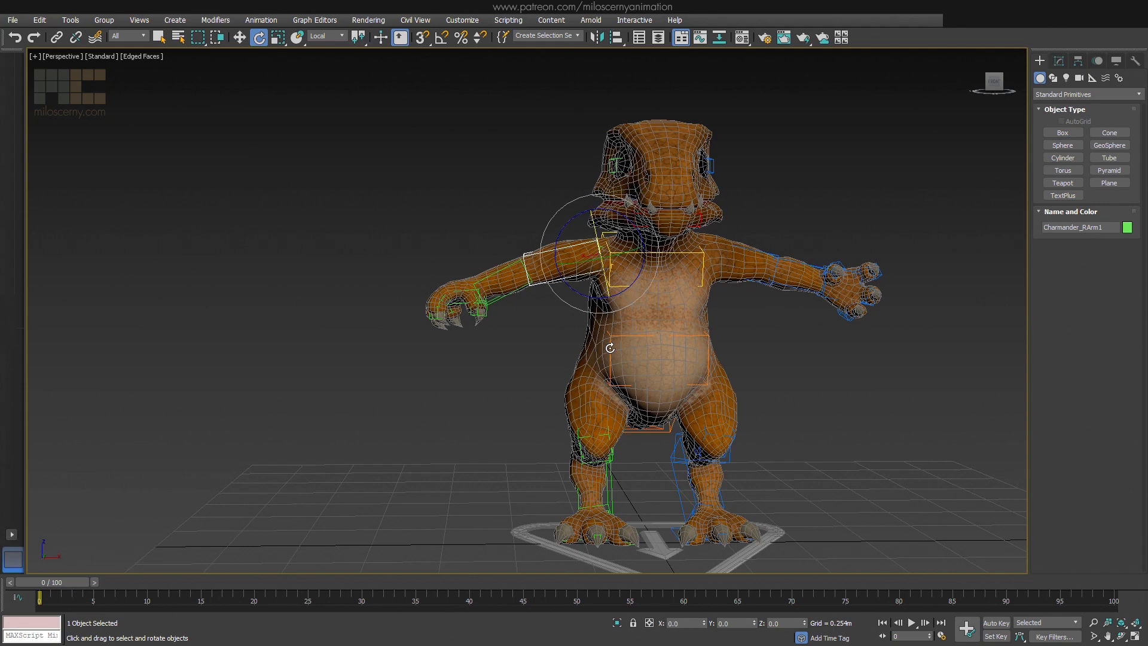
key("ctrl+z")
Step: Add an animation layer to the rig and rotate the right upper arm and forearm down alongside the body
middle_click_drag(610, 348, 624, 264, "alt")
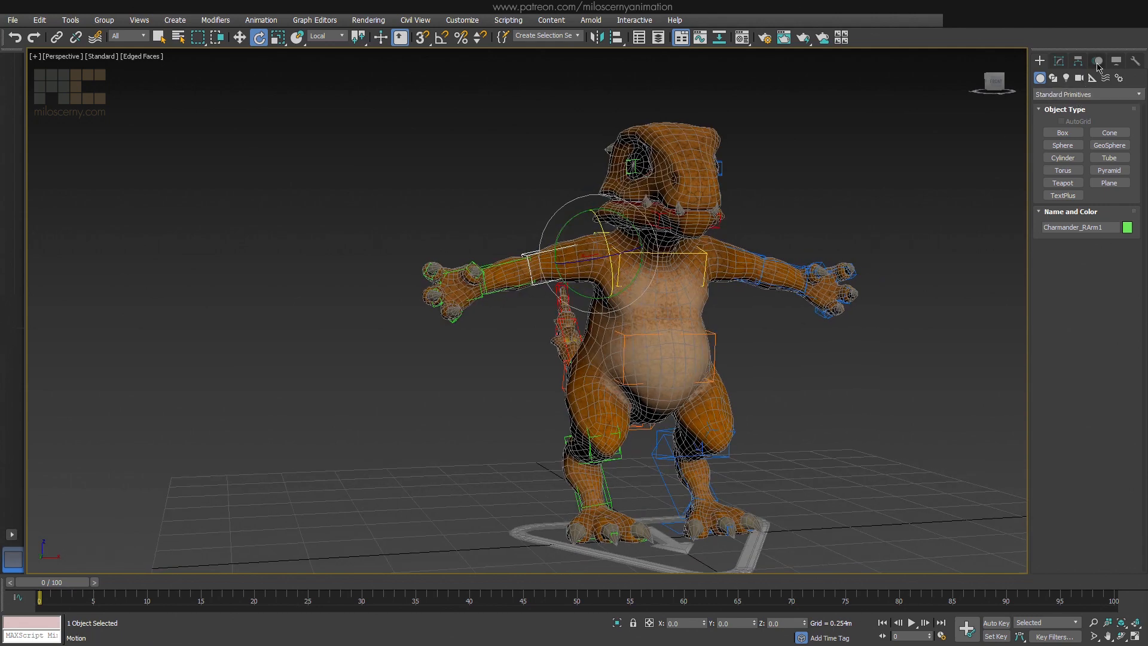
key("m")
left_click_drag(624, 264, 602, 345)
middle_click_drag(603, 345, 589, 359, "alt")
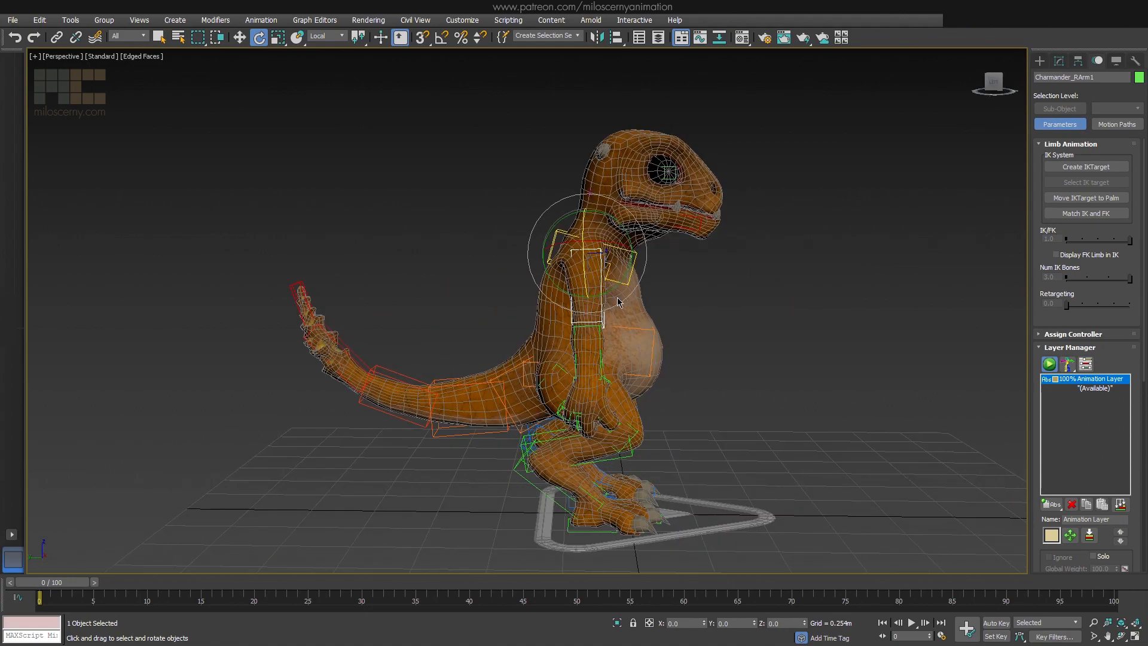
left_click(589, 359)
left_click_drag(621, 328, 620, 300)
Step: Examine the shoulder deformation of the lowered right arm from behind and the front, and remove the animation layer
middle_click_drag(620, 300, 702, 272, "alt")
scroll(633, 333, "up", 5)
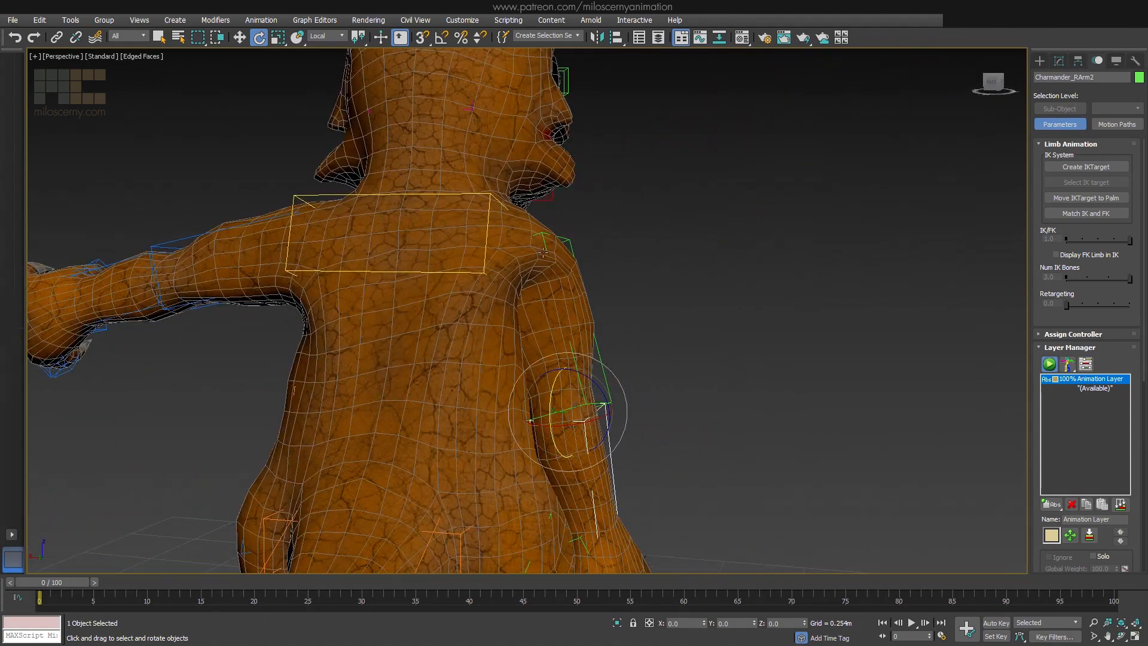
mouse_move(526, 292)
middle_mouse_down("alt")
mouse_move(607, 289)
mouse_move(426, 281)
mouse_move(564, 308)
mouse_move(618, 336)
mouse_move(553, 303)
mouse_move(500, 294)
mouse_move(517, 294)
middle_mouse_up("alt")
scroll(518, 294, "down", 10)
scroll(553, 305, "up", 5)
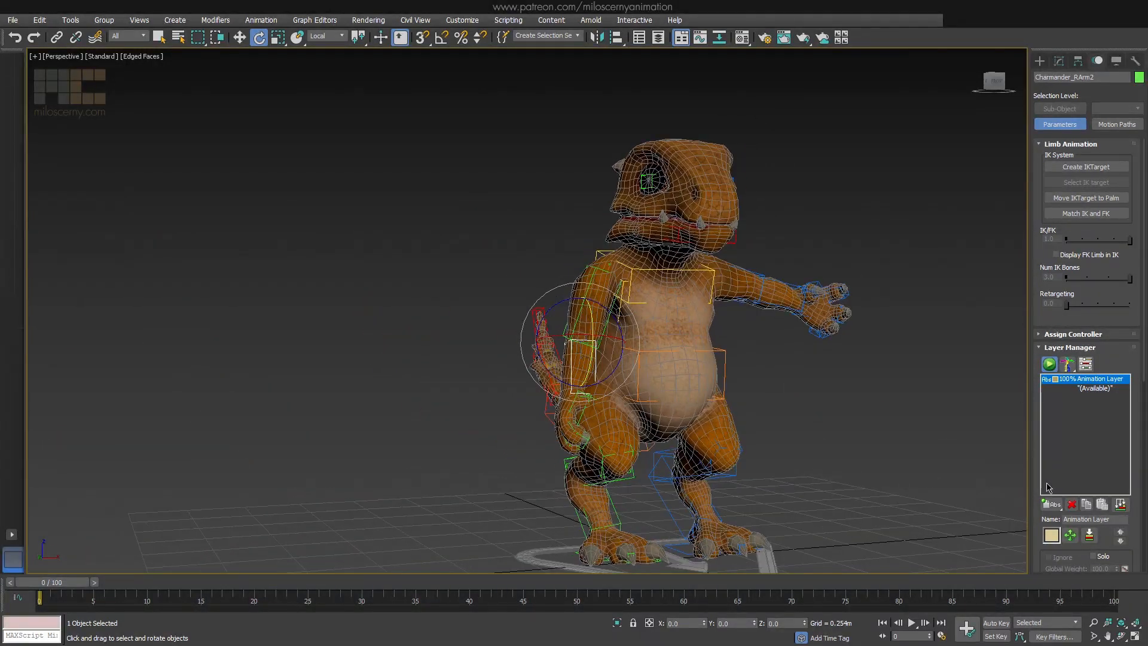
left_click(891, 377)
scroll(891, 377, "down", 4)
middle_click_drag(840, 353, 760, 347, "alt")
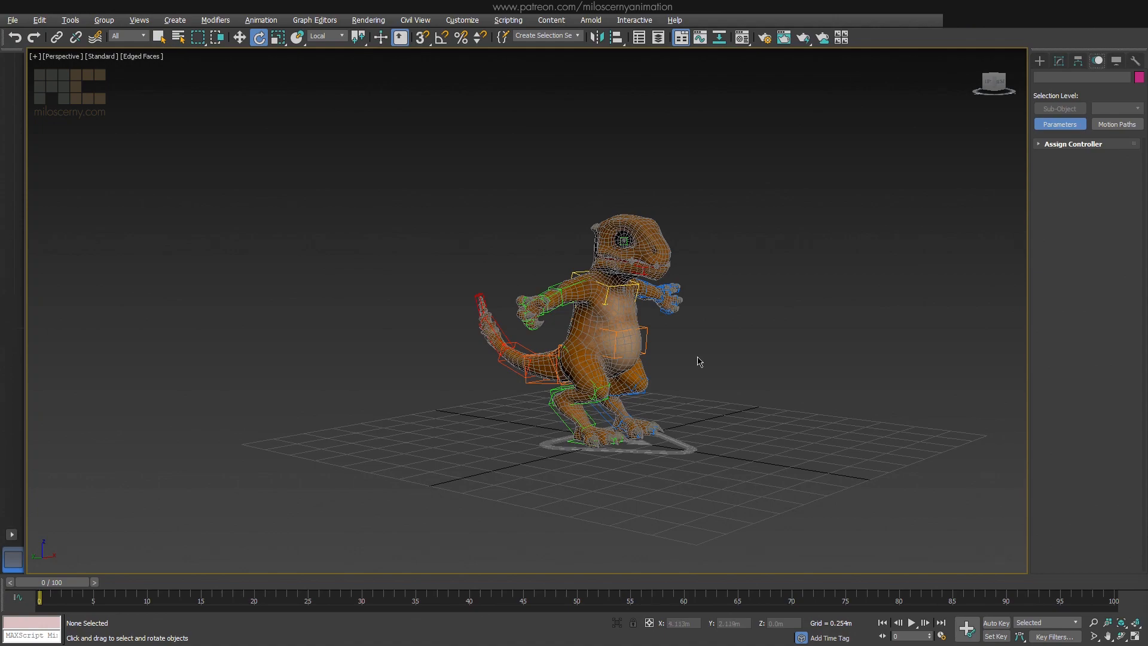
Step: Examine the chain of tail bones back to the pelvis in wireframe from the side
scroll(614, 357, "up", 5)
key("F3")
key("w")
left_click(496, 383)
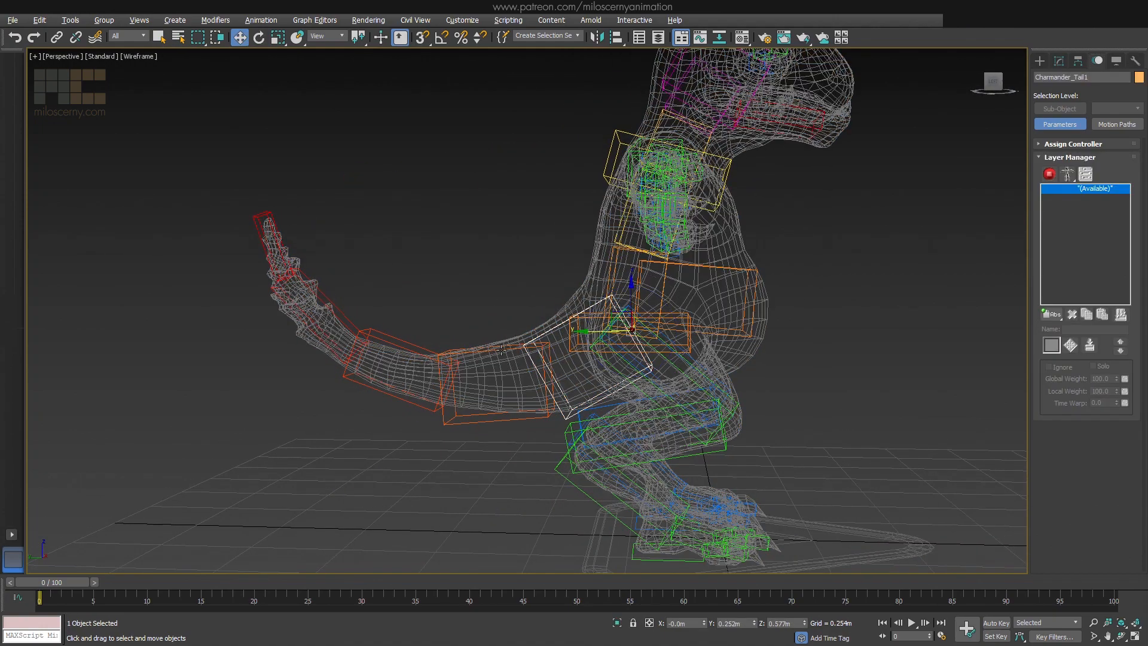
left_click(405, 345)
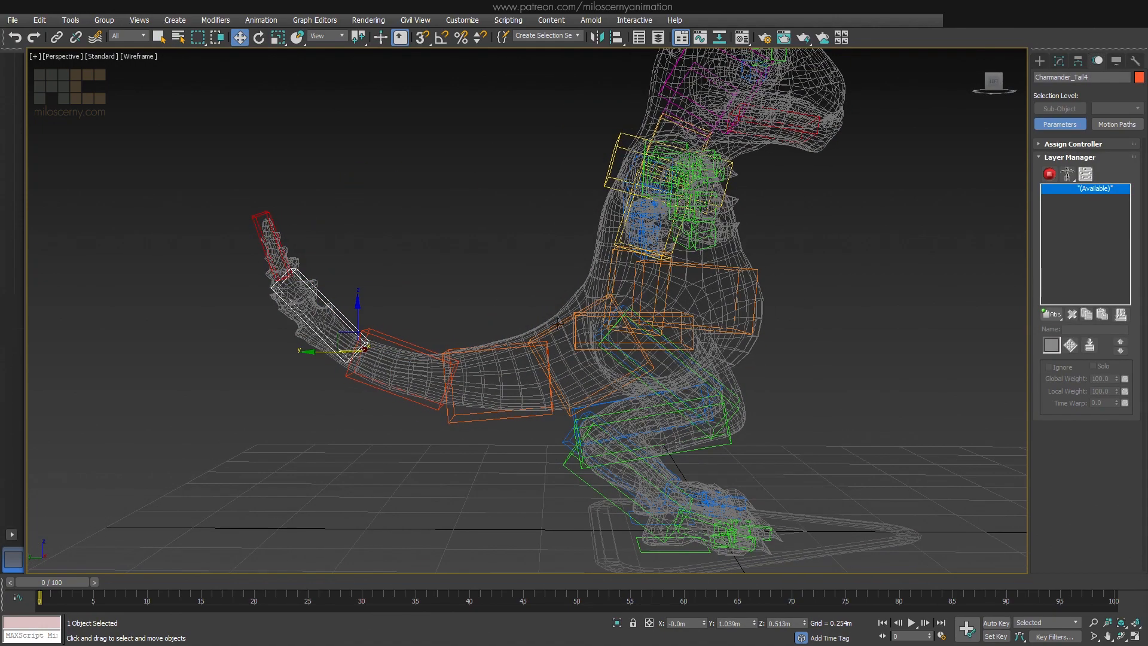
left_click(575, 329)
Step: Inspect how the spine and chest bones fit the torso between the shoulders in wireframe
middle_click_drag(574, 330, 501, 251, "alt")
left_click(714, 315)
left_click(629, 268)
left_click(564, 263)
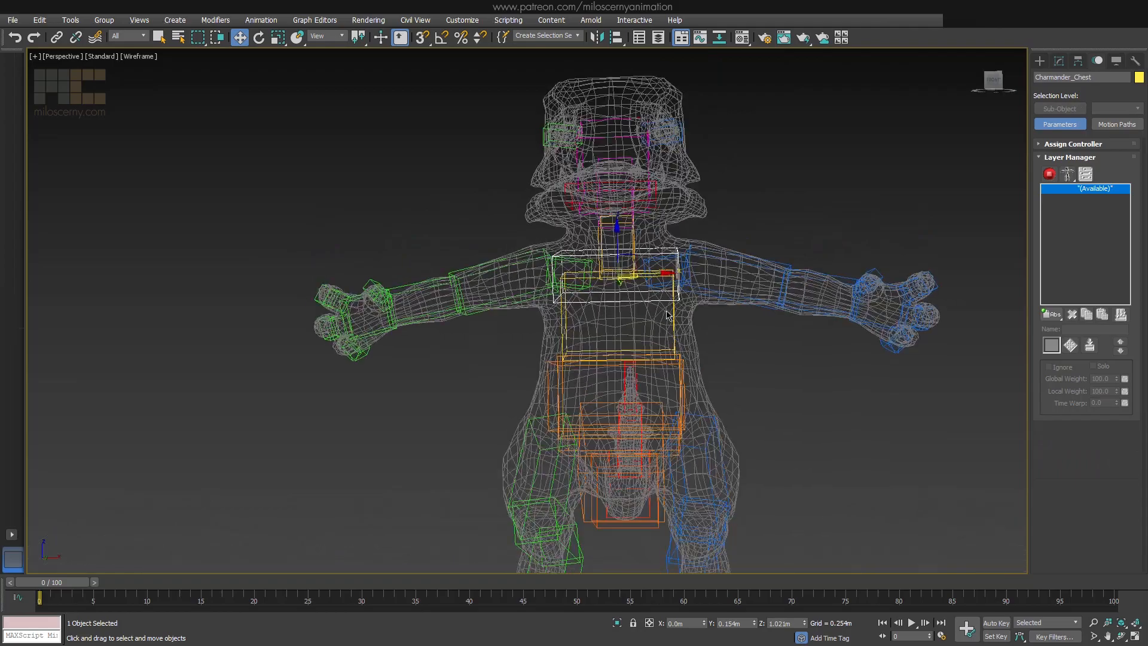
scroll(501, 251, "up", 4)
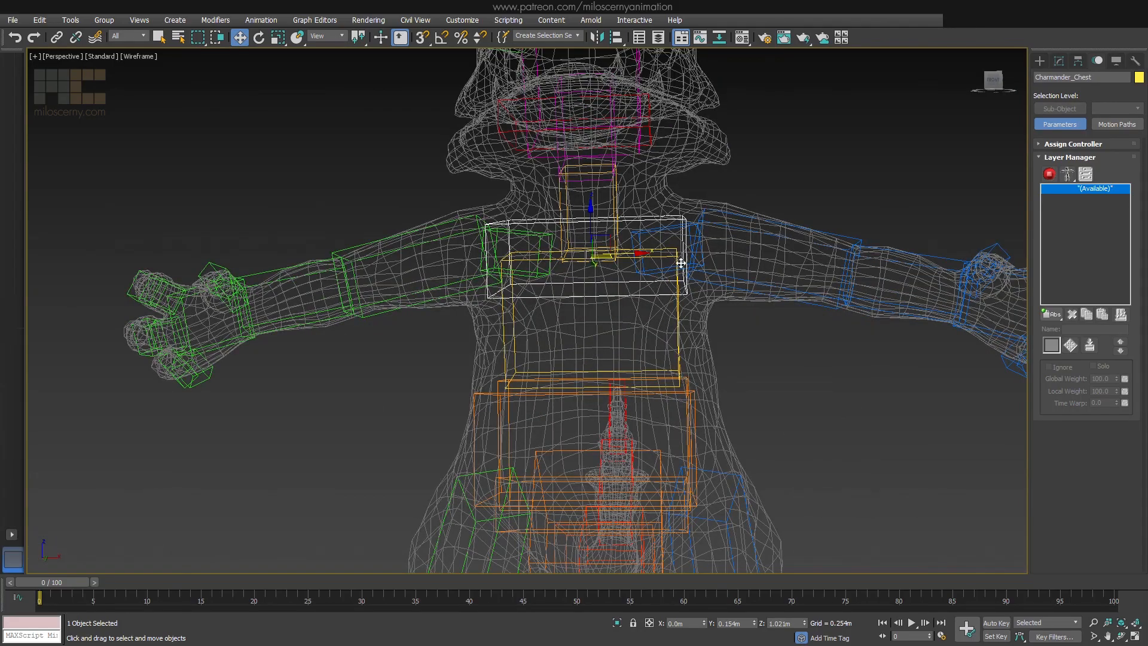
middle_click_drag(496, 240, 648, 366, "alt")
key("e")
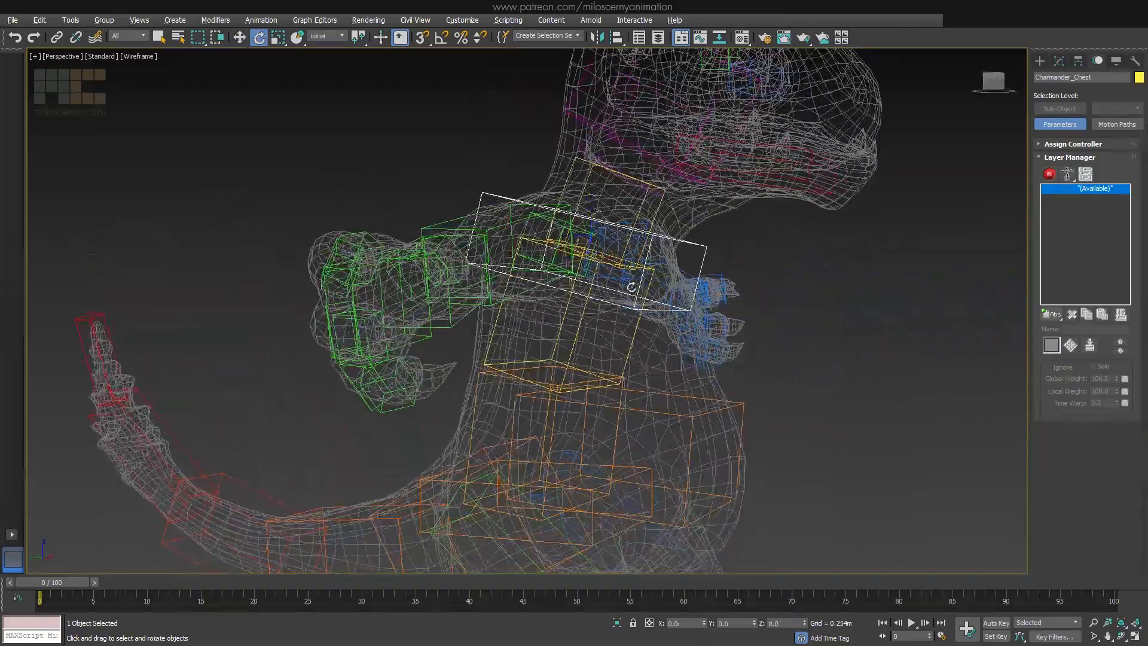
Step: Inspect the right forearm bone and its elbow pivot against the shaded mesh from above
mouse_move(631, 243)
middle_mouse_down("alt")
mouse_move(348, 261)
mouse_move(484, 239)
mouse_move(471, 285)
mouse_move(525, 317)
middle_mouse_up("alt")
key("F3")
left_click(468, 269)
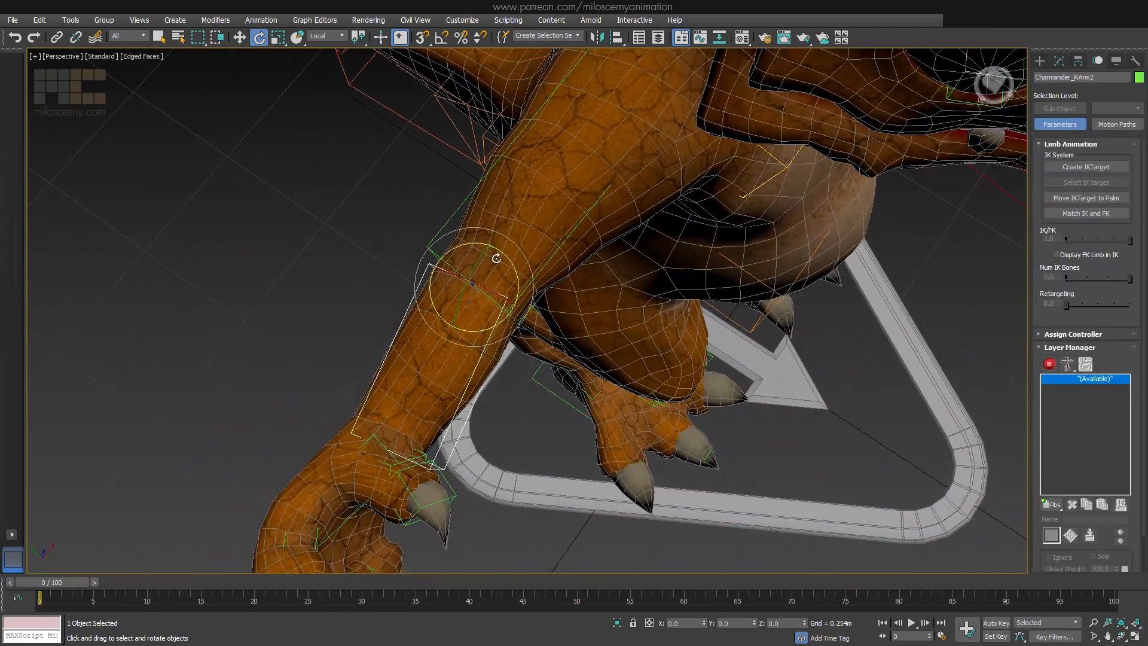
middle_click_drag(498, 250, 656, 335, "alt")
scroll(622, 326, "up", 3)
Step: Inspect the head bone and its pivot inside the skull in wireframe and shaded display
key("F3")
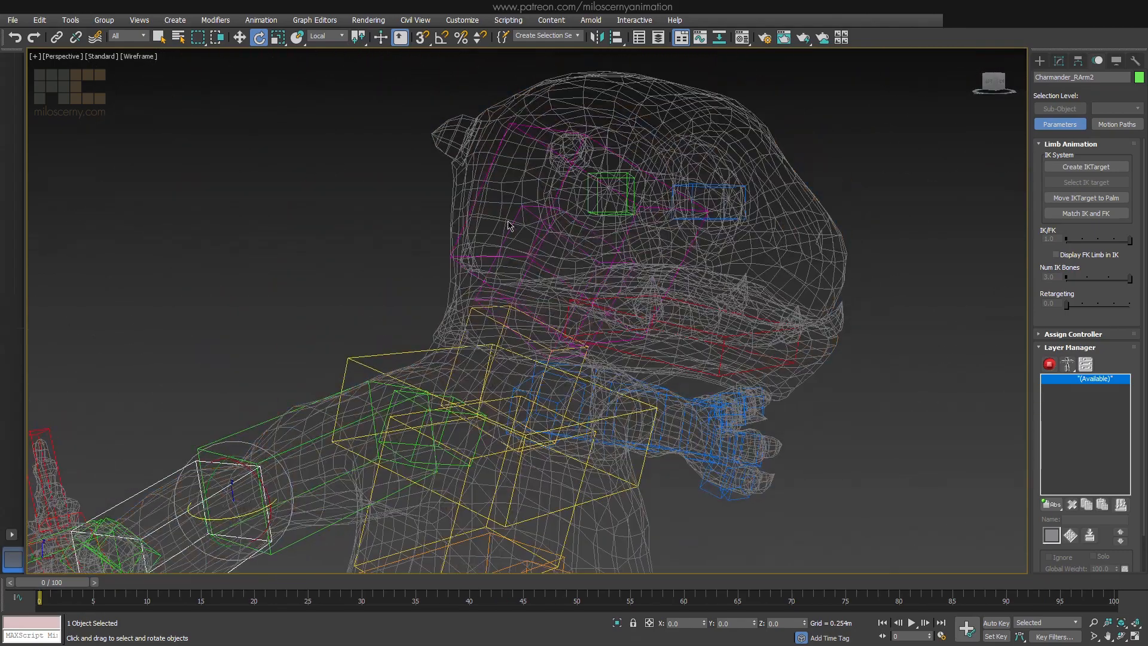
left_click(468, 213)
middle_click_drag(468, 213, 558, 253, "alt")
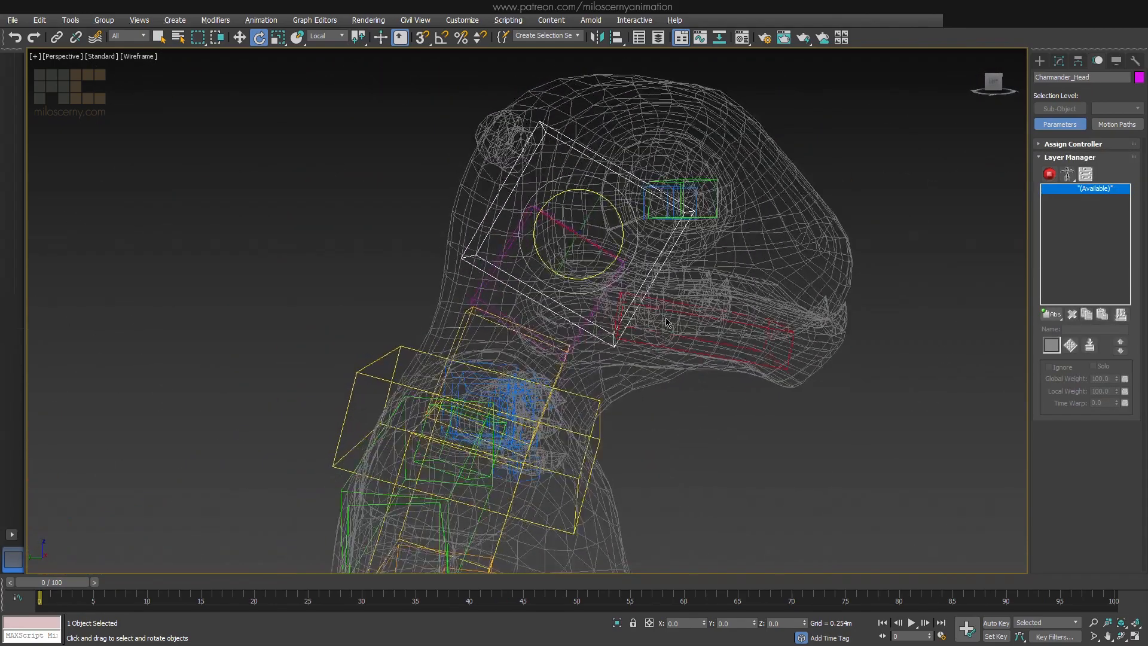
middle_click_drag(603, 293, 716, 388, "alt")
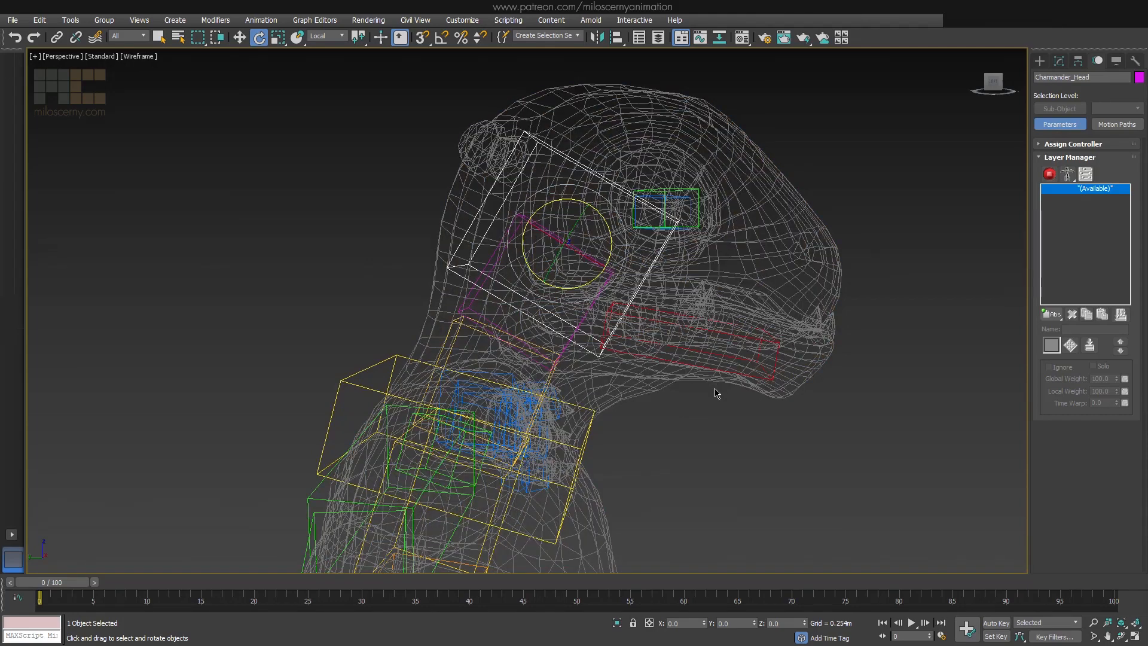
key("w")
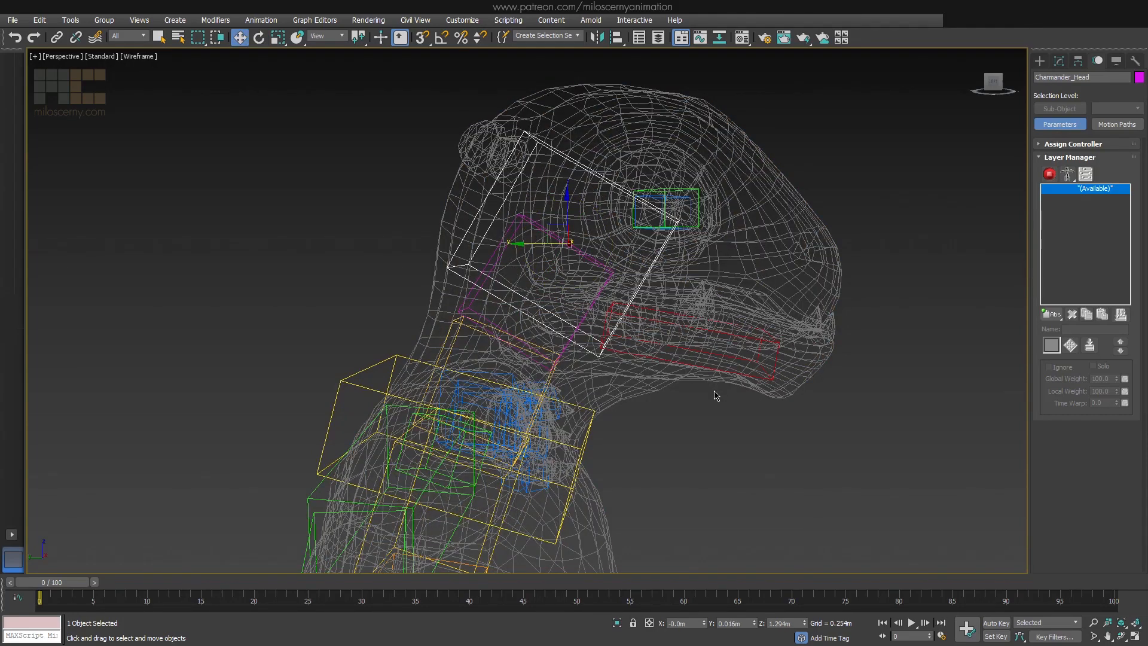
key("F3")
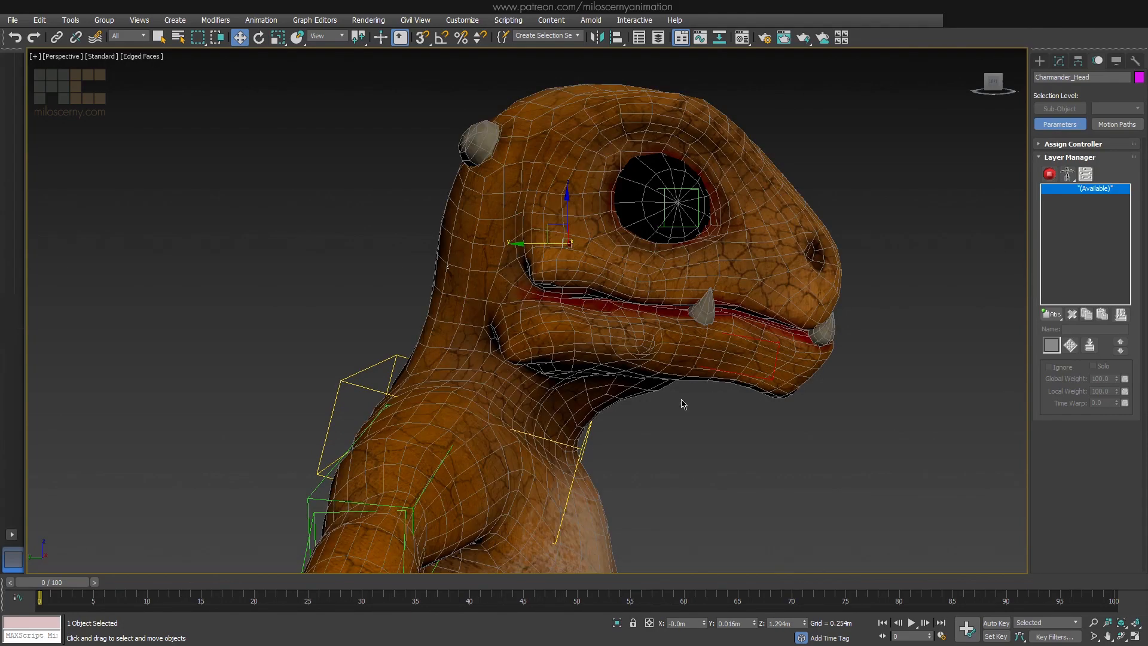
mouse_move(681, 401)
middle_mouse_down("alt")
mouse_move(731, 399)
mouse_move(656, 393)
mouse_move(670, 397)
middle_mouse_up("alt")
Step: Compare the placement of the upper neck bone with the head bone in wireframe and shaded display
key("F3")
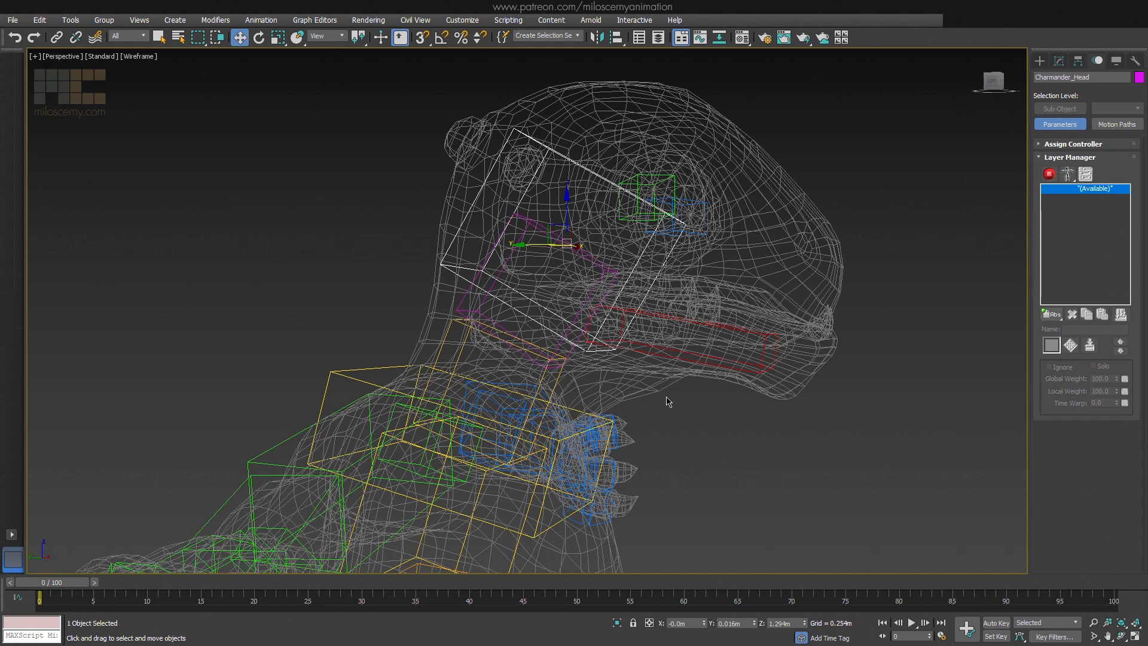
left_click(464, 296)
left_click(552, 260)
middle_click_drag(564, 247, 548, 281, "alt")
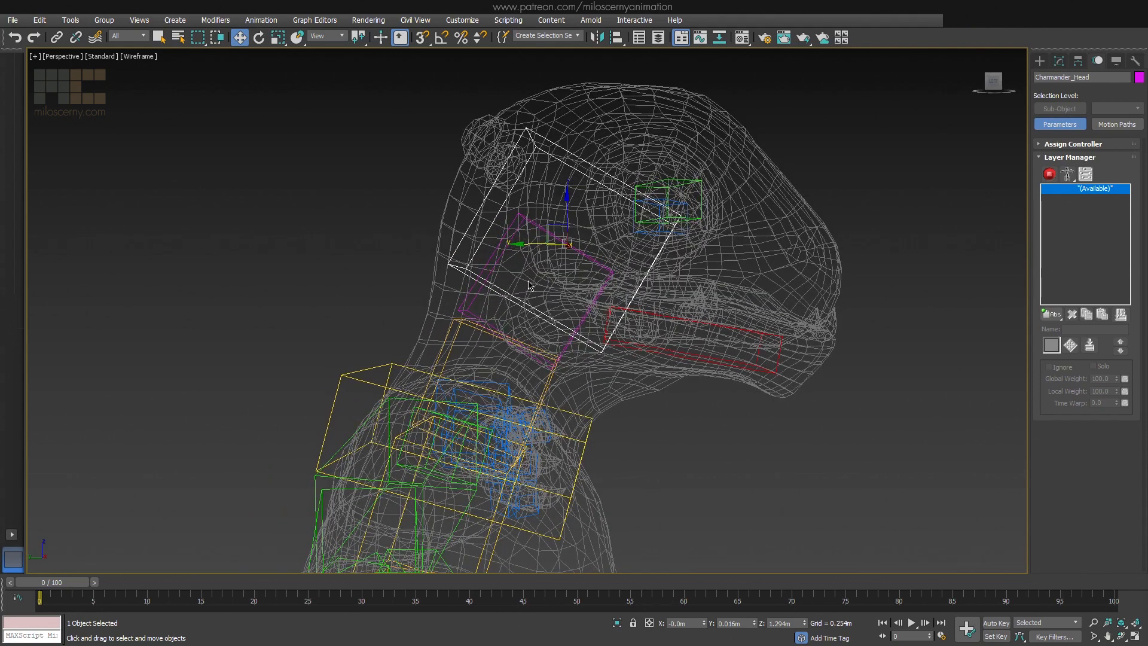
key("F3")
key("F3")
Step: Inspect the jaw bone's pivot against the corner of the mouth, and clear the selection
left_click(669, 316)
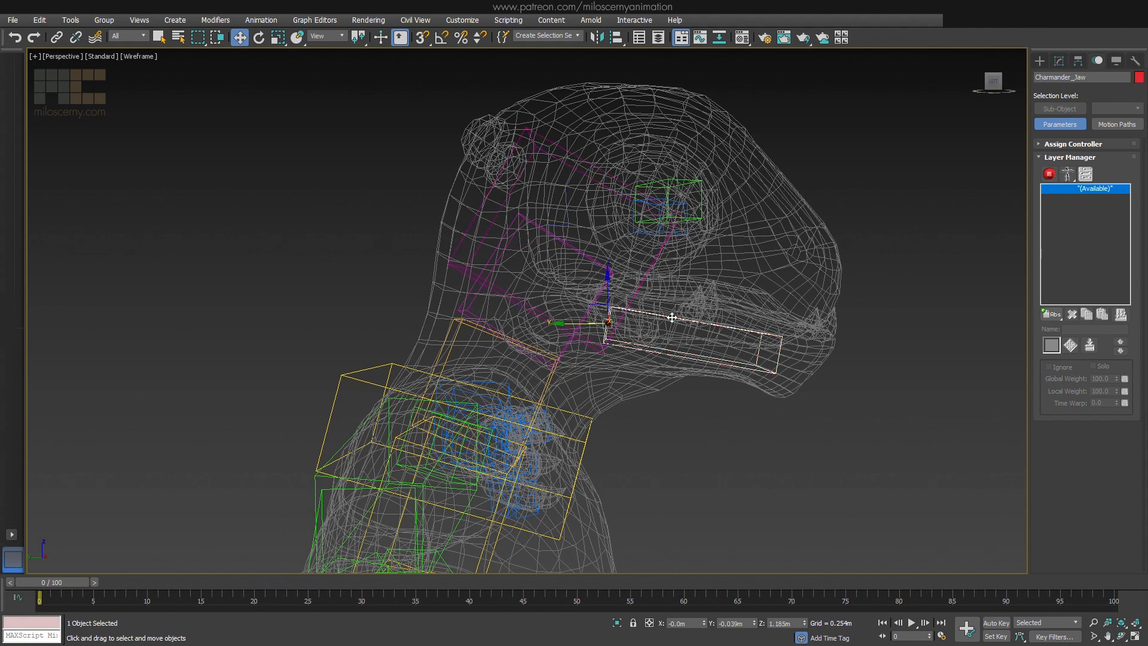
key("F3")
key("F3")
key("F3")
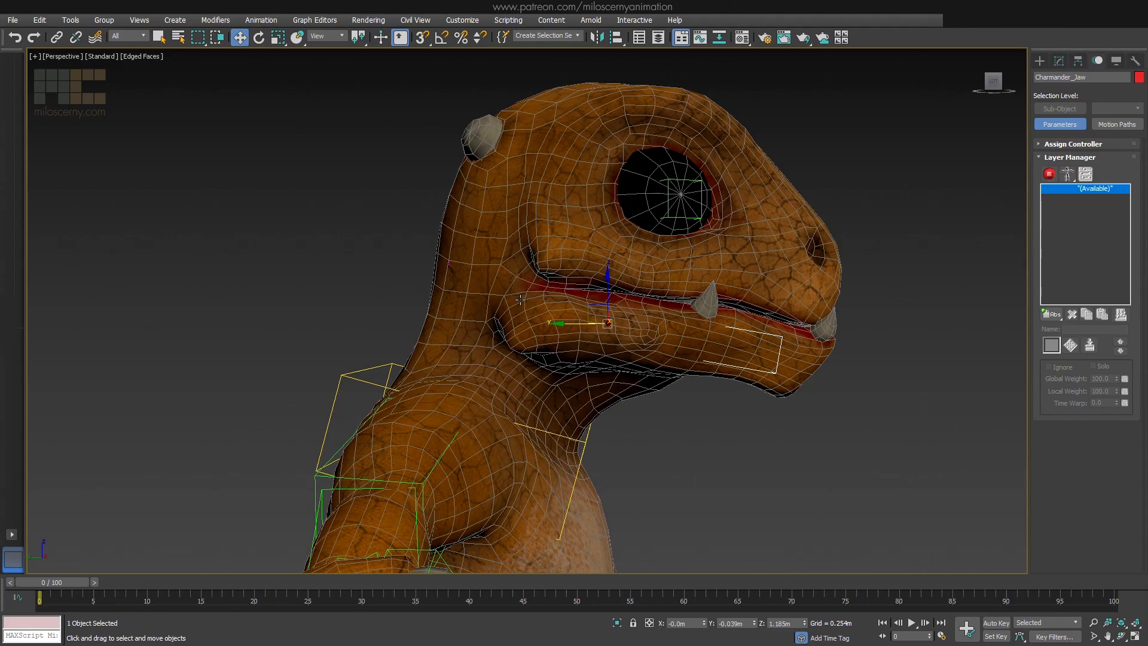
key("F3")
left_click(871, 417)
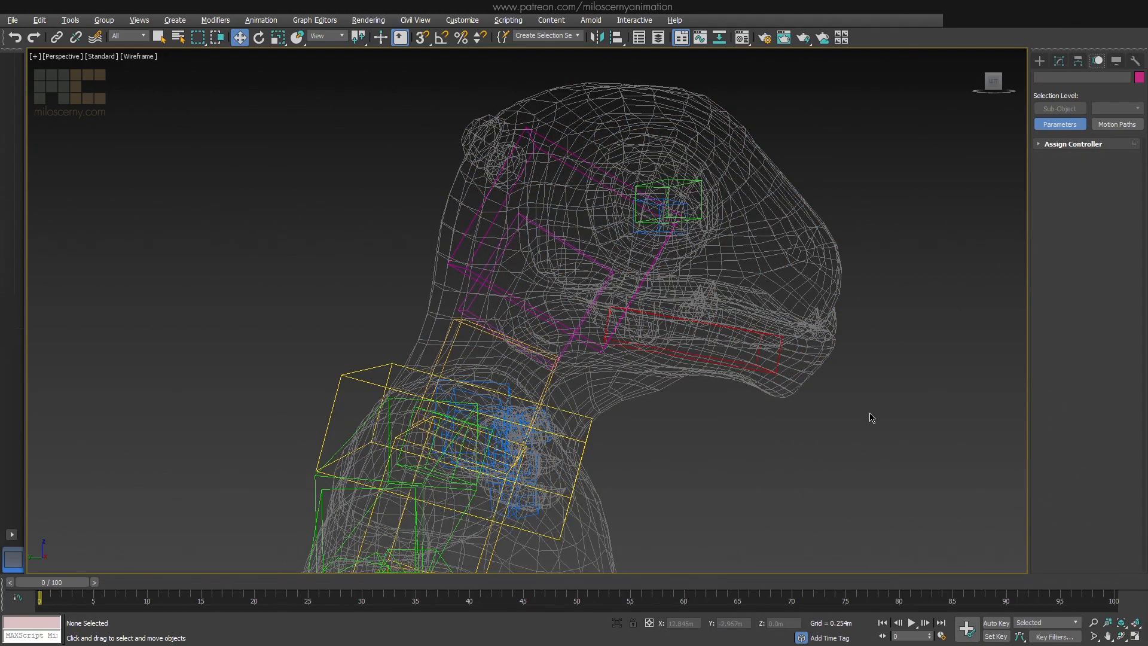
Step: Inspect the right ankle bone's pivot against the foot mesh in wireframe and shaded display
middle_click_drag(871, 418, 823, 278)
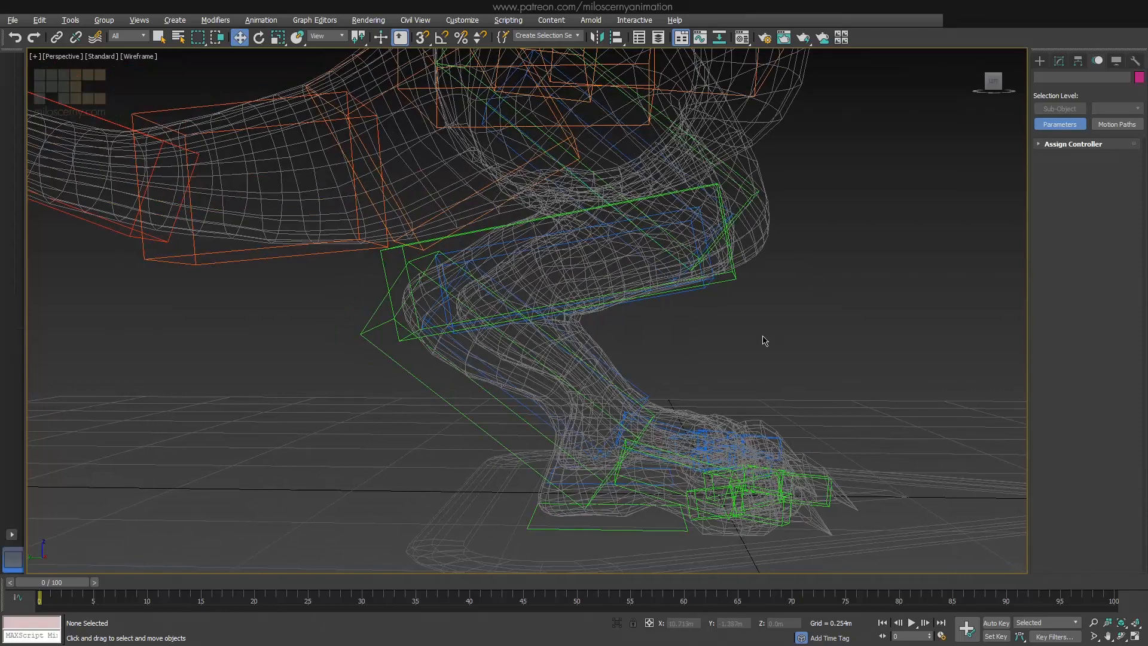
left_click(669, 450)
key("F3")
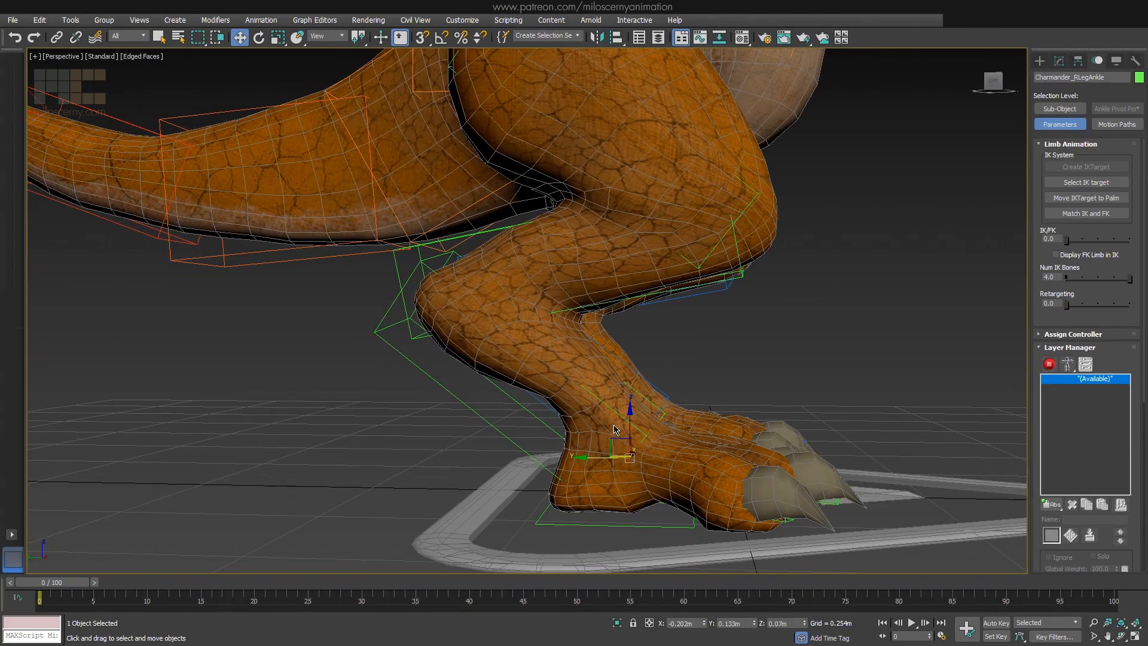
middle_click_drag(614, 429, 621, 423, "alt")
Step: Inspect the lower right leg bone and its pivot at the hock in wireframe and shaded display
left_click(378, 318)
scroll(394, 314, "up", 4)
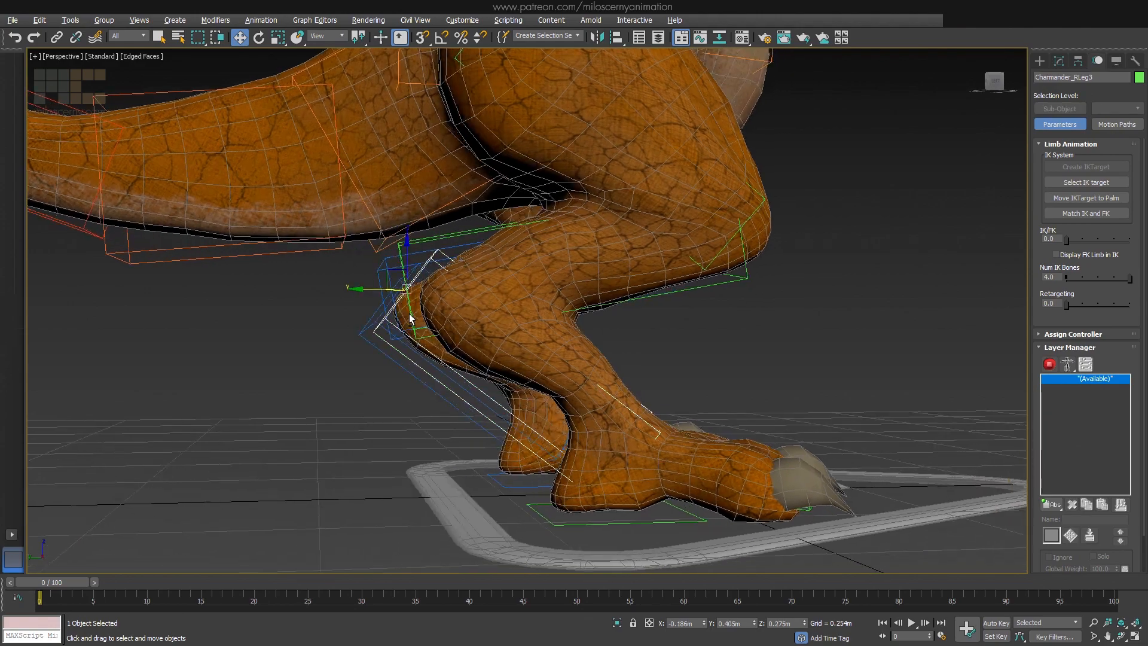
key("F3")
mouse_move(480, 306)
middle_mouse_down("alt")
mouse_move(456, 310)
mouse_move(450, 299)
mouse_move(531, 287)
mouse_move(522, 311)
mouse_move(514, 282)
middle_mouse_up("alt")
key("F3")
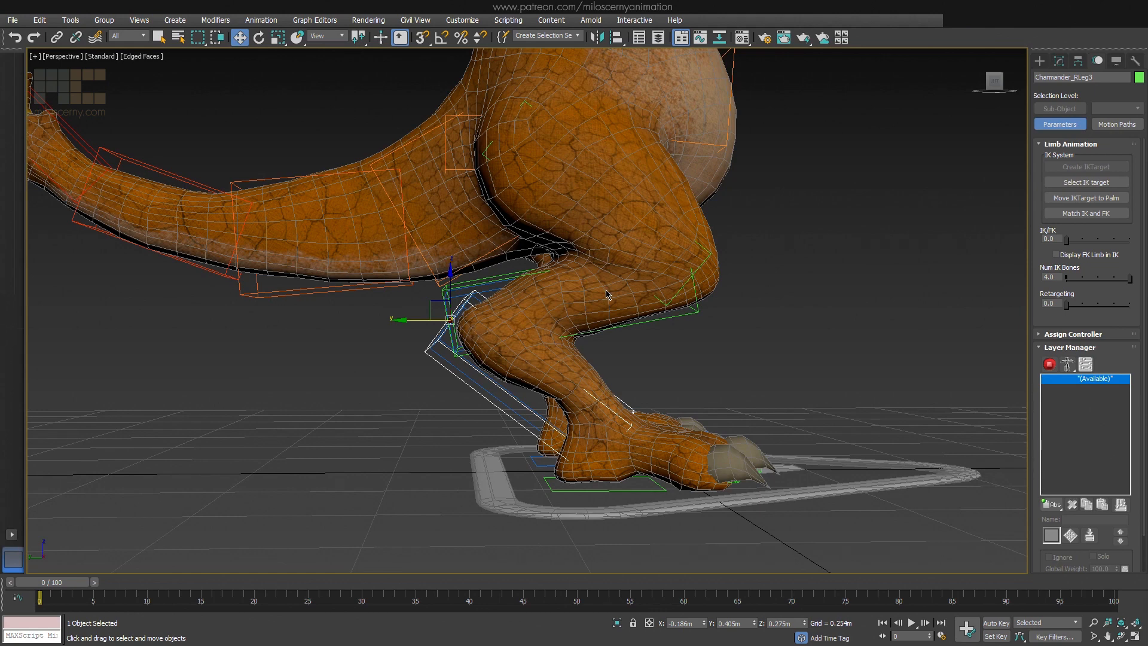
Step: Inspect the pelvis bone's placement and pivot inside the hips in wireframe and shaded display
left_click(458, 170)
key("F3")
middle_click_drag(520, 276, 520, 354)
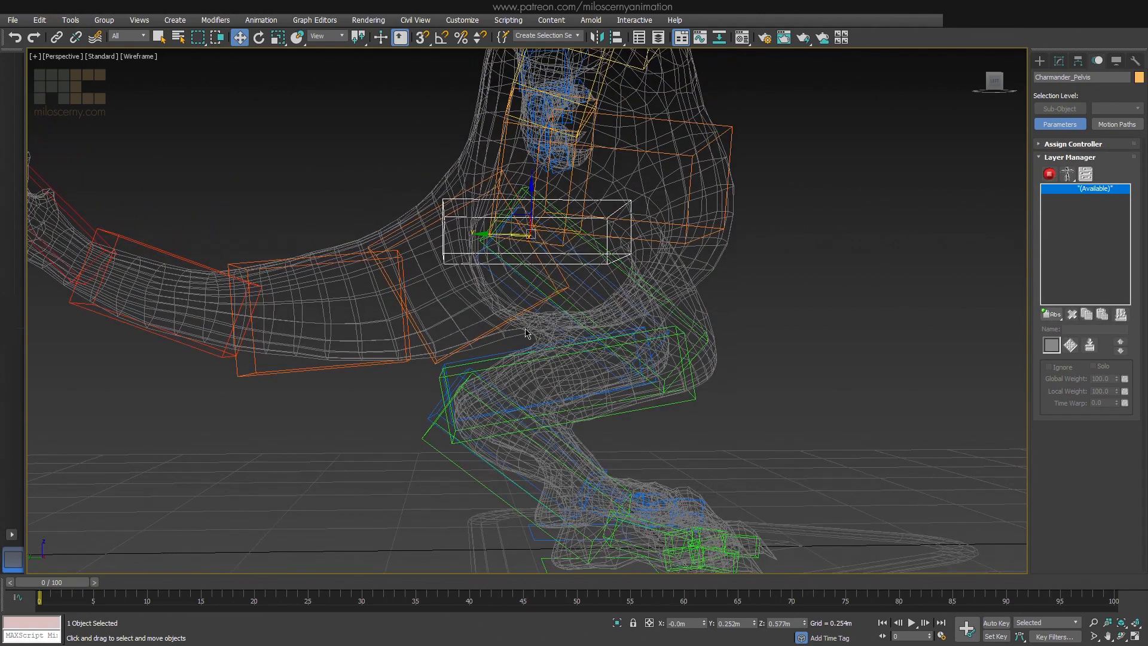
key("F3")
scroll(532, 193, "up", 3)
mouse_move(532, 193)
left_mouse_down()
mouse_move(513, 24)
mouse_move(521, 177)
left_mouse_up()
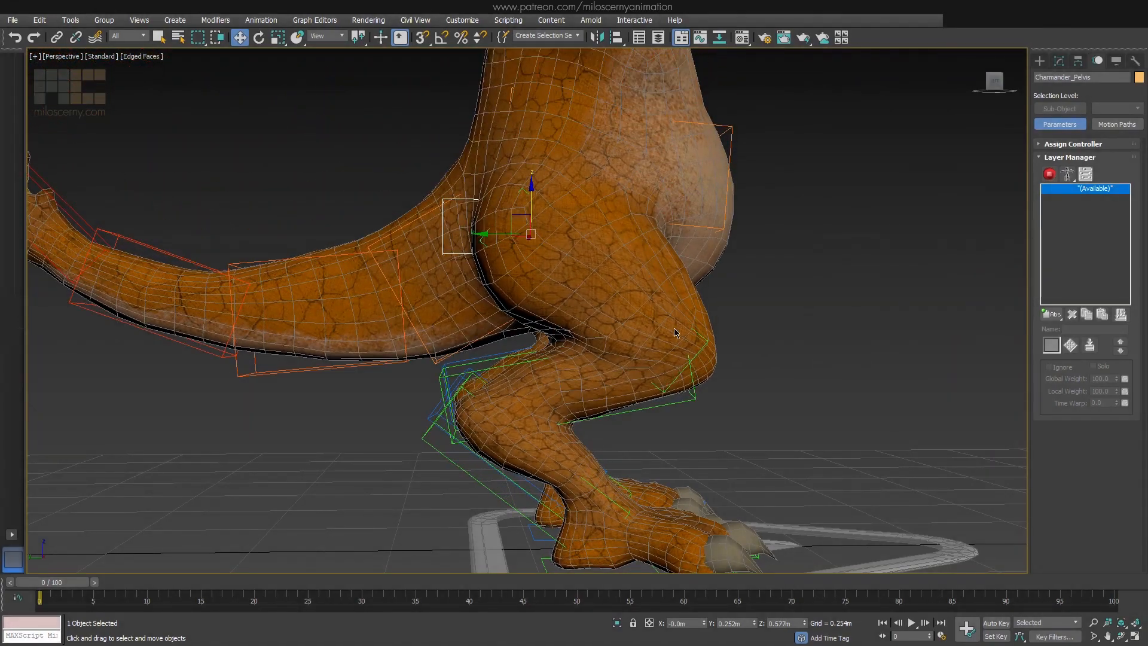
Step: Inspect the lower right leg bone's alignment with the leg mesh from behind
middle_click_drag(673, 328, 793, 313, "alt")
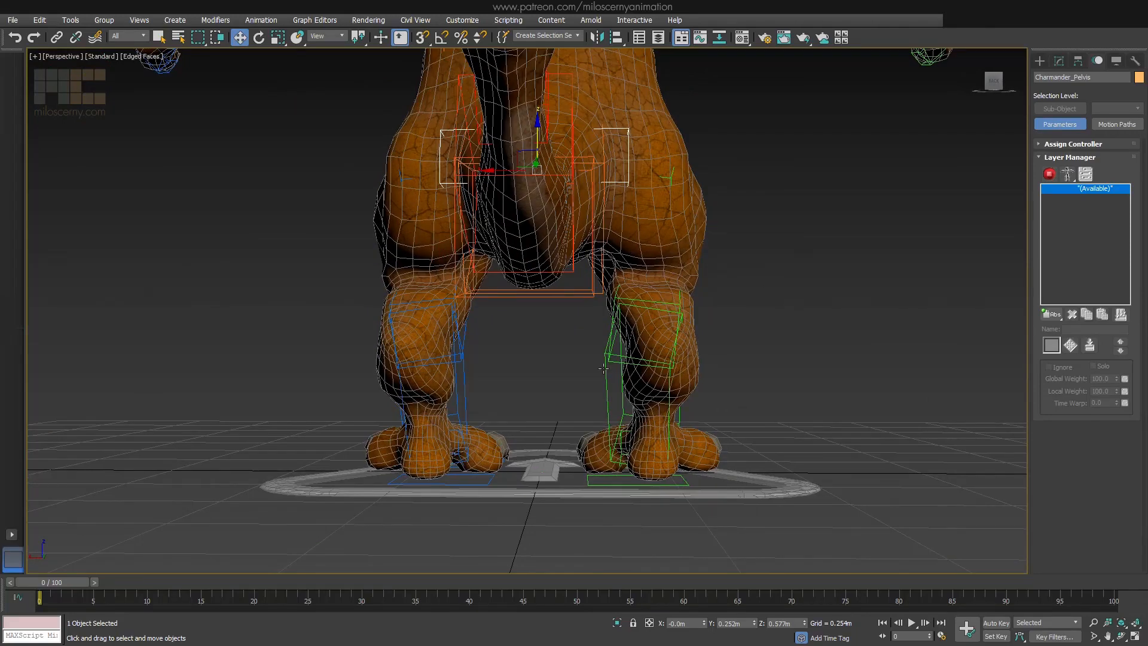
left_click(665, 342)
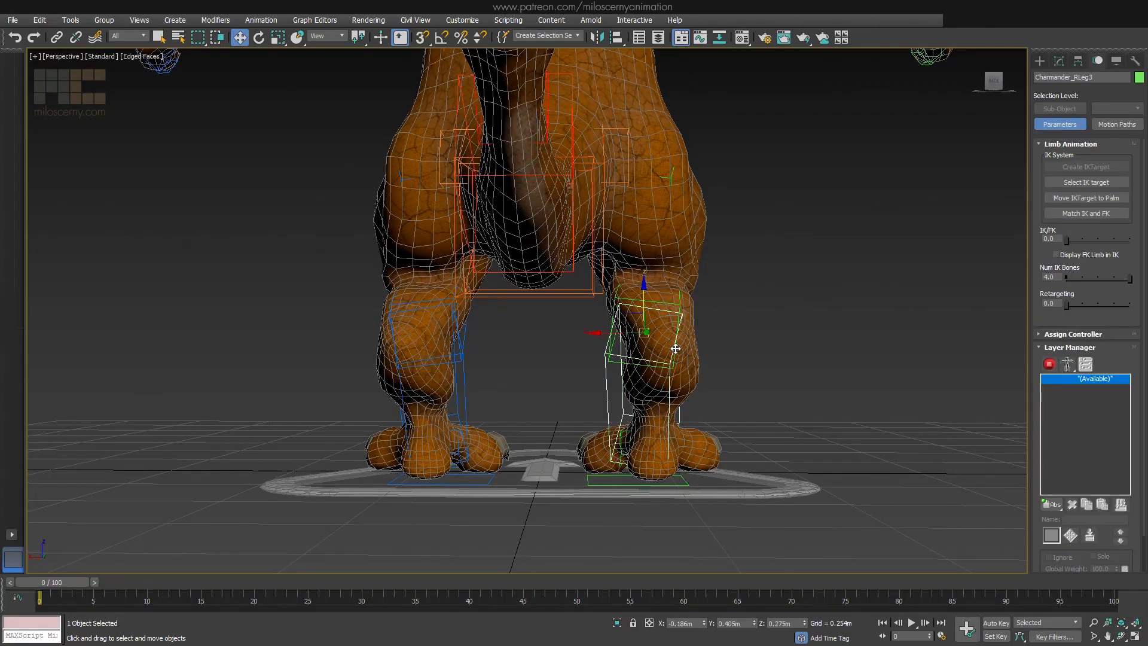
middle_click_drag(674, 348, 619, 375, "alt")
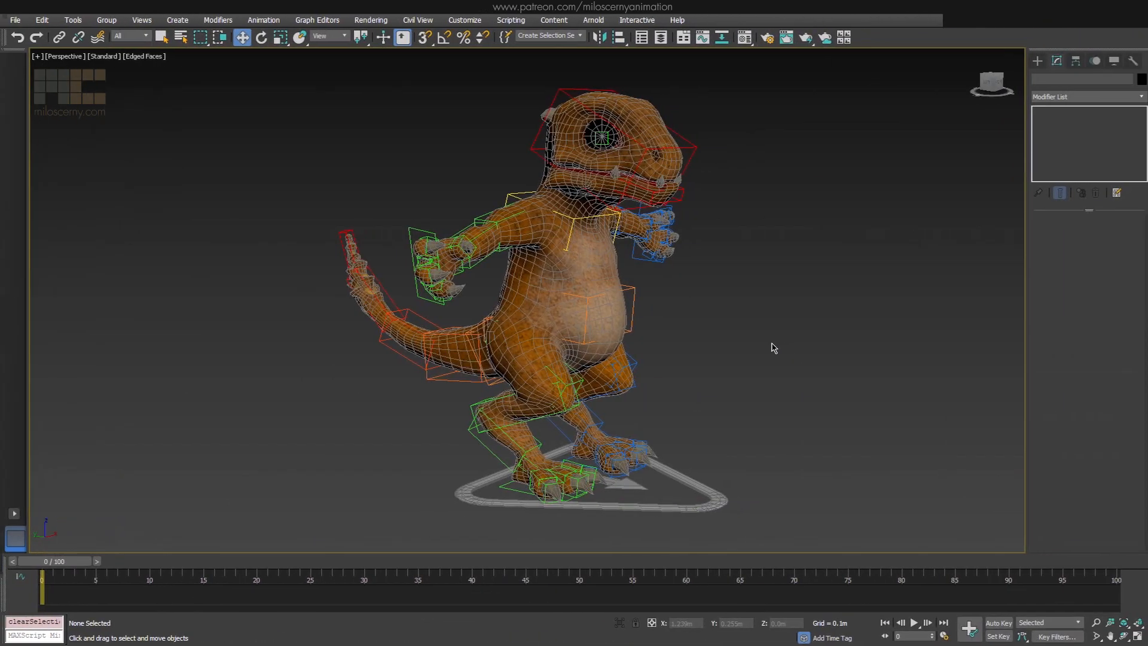
Step: Inspect the neck and head bones of the full character in wireframe display
mouse_move(772, 343)
middle_mouse_down("alt")
mouse_move(820, 332)
mouse_move(798, 336)
mouse_move(764, 299)
mouse_move(687, 333)
middle_mouse_up("alt")
key("F3")
scroll(582, 299, "up", 6)
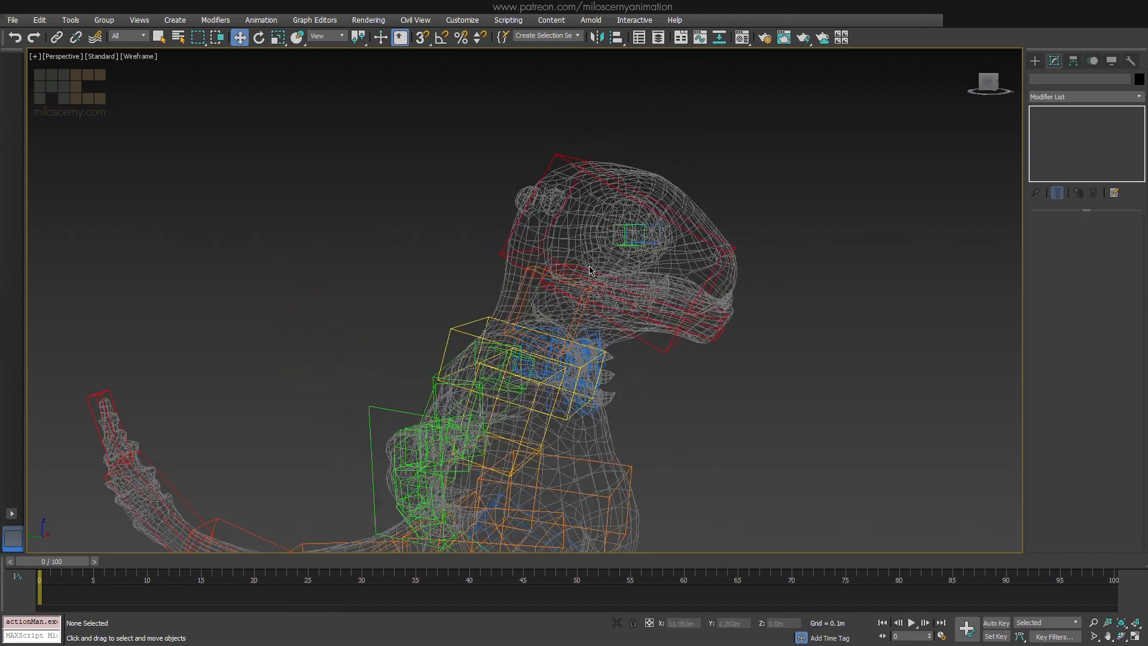
middle_click_drag(582, 299, 593, 292, "alt")
left_click(580, 339)
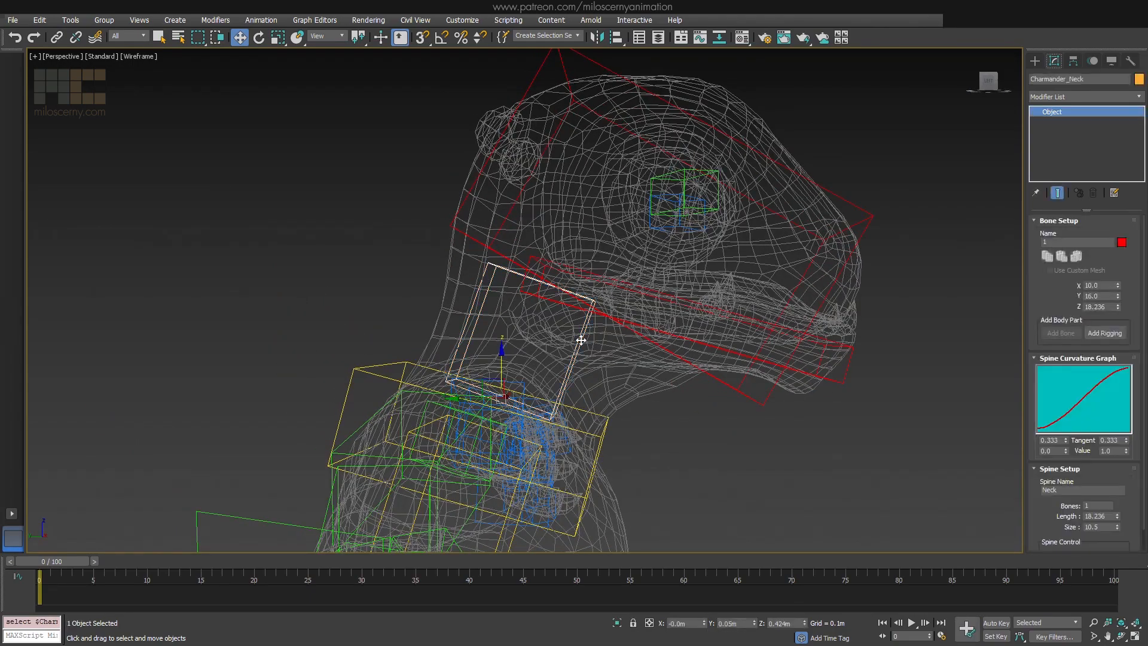
left_click(587, 273)
Step: Inspect the right forearm bone's pivot at the elbow against the shaded mesh
middle_click_drag(598, 272, 657, 334, "alt")
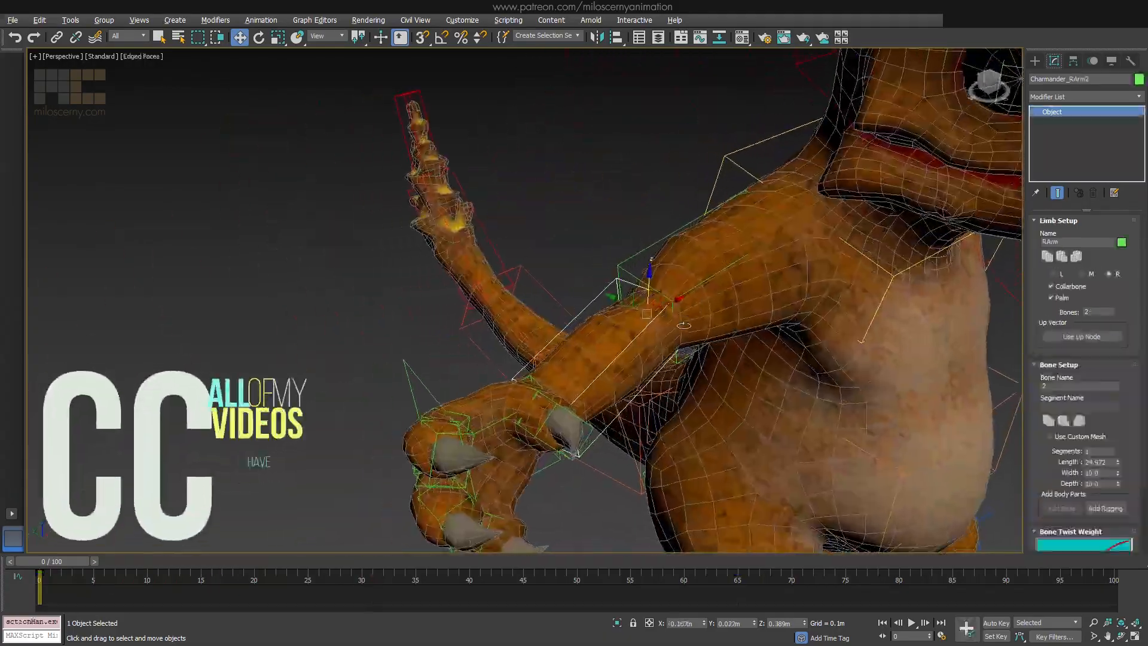
scroll(652, 290, "up", 10)
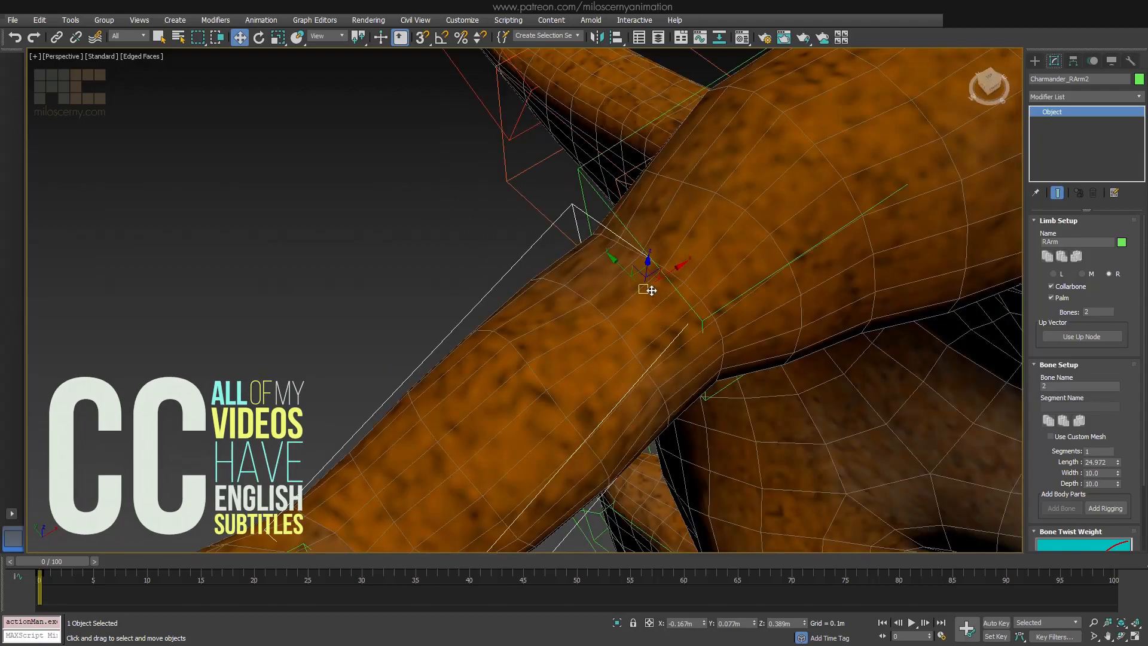
scroll(656, 293, "down", 10)
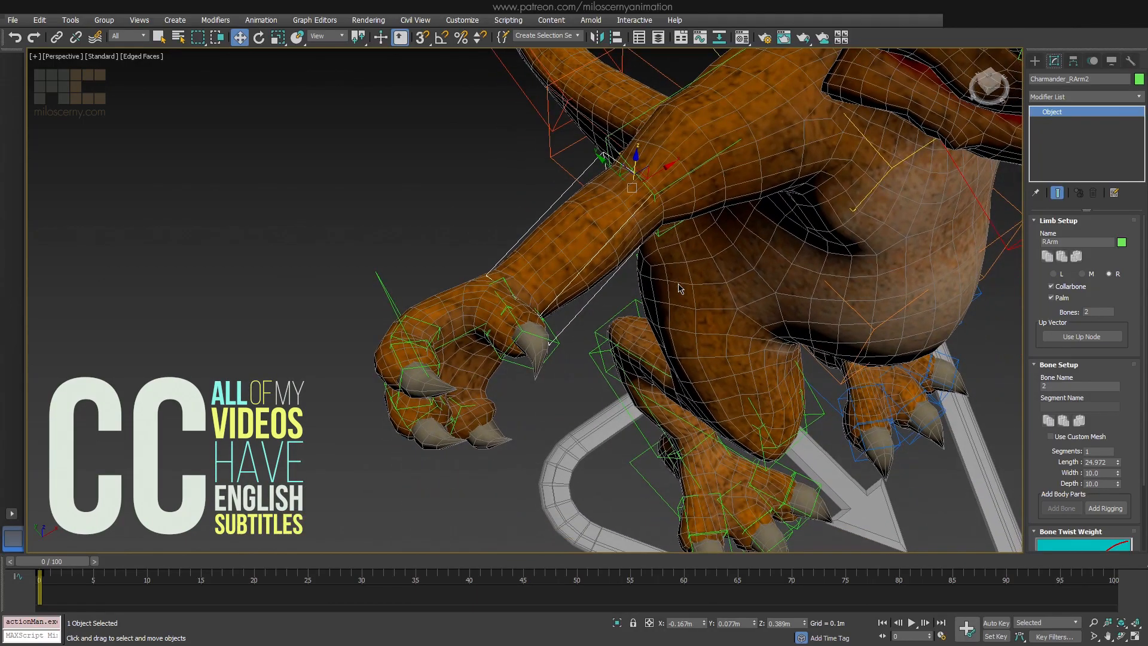
Step: Inspect the right leg and foot bones up close, and select the foot's IK platform
middle_click_drag(656, 293, 668, 447, "alt")
left_click(616, 354)
scroll(657, 384, "up", 5)
left_click(679, 336)
left_click(663, 467)
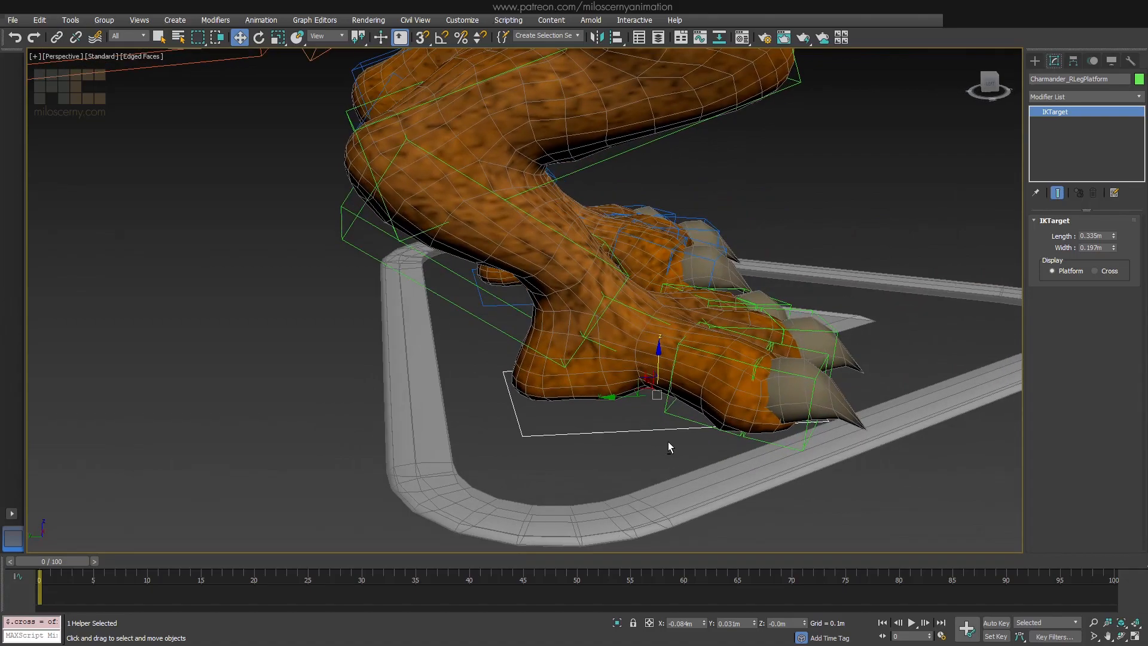